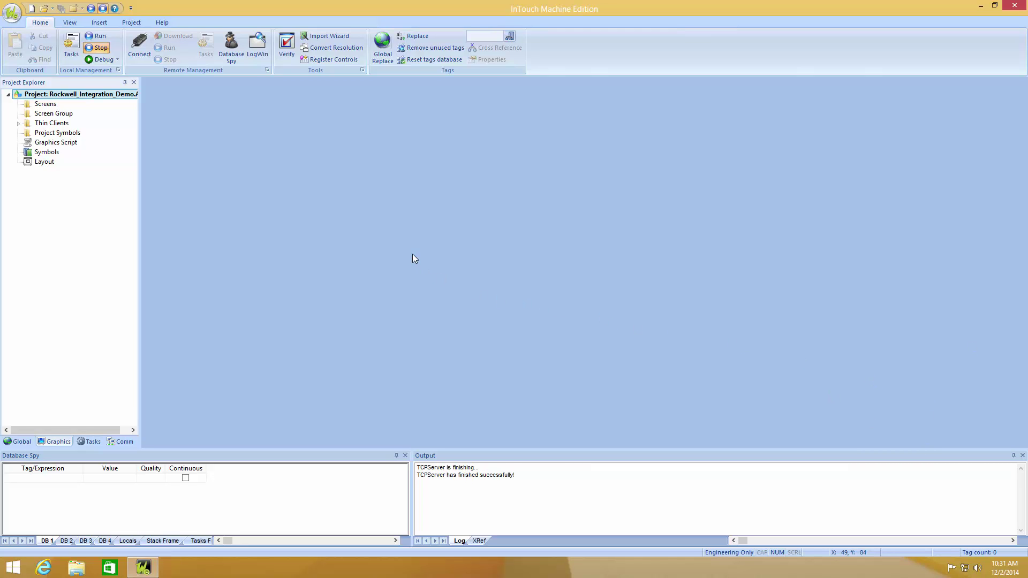
Add a new RSLogix 5000 Family tag integration source named Mixer01.
left_click(131, 22)
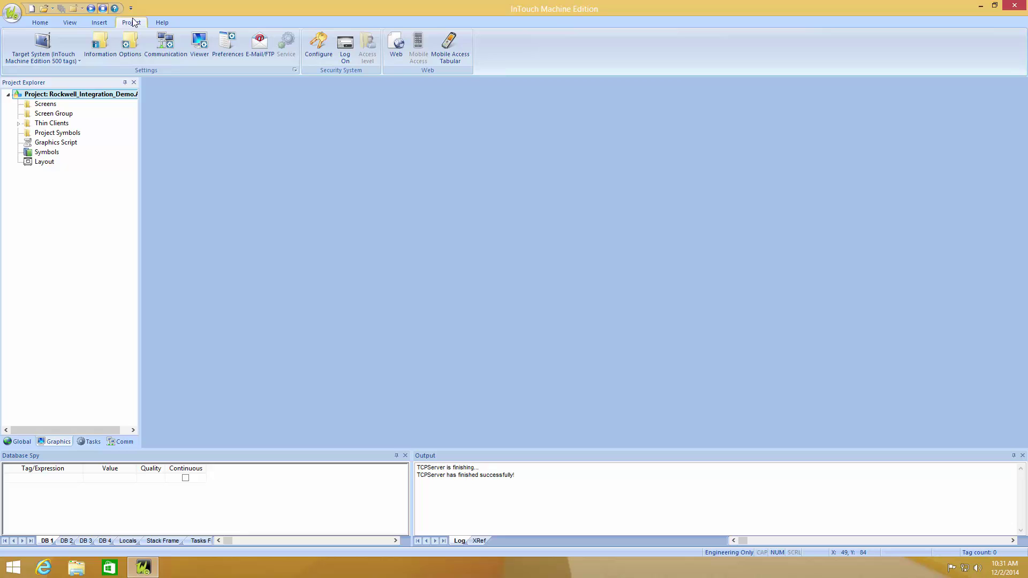
left_click(173, 47)
left_click(473, 290)
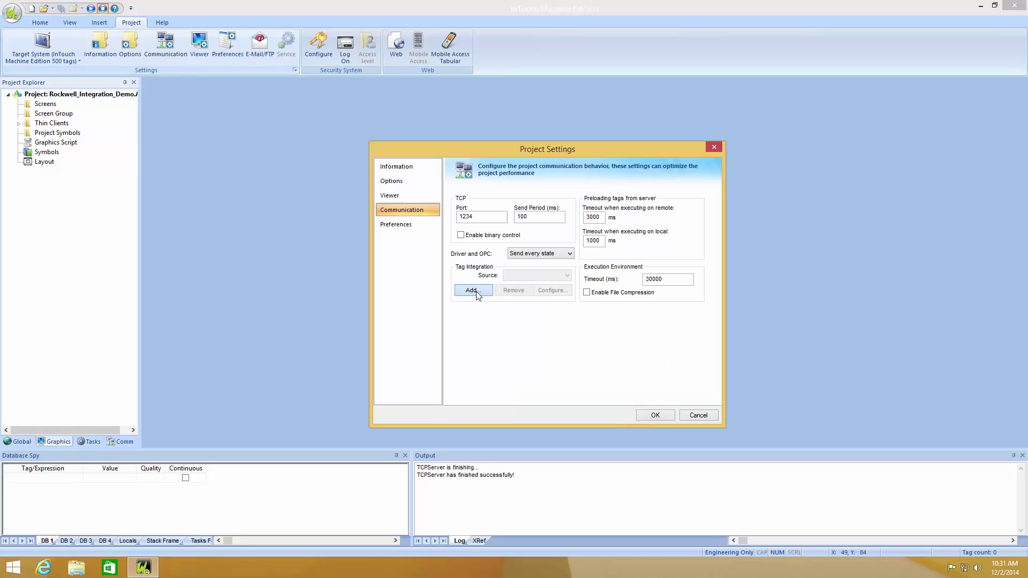
left_click(571, 275)
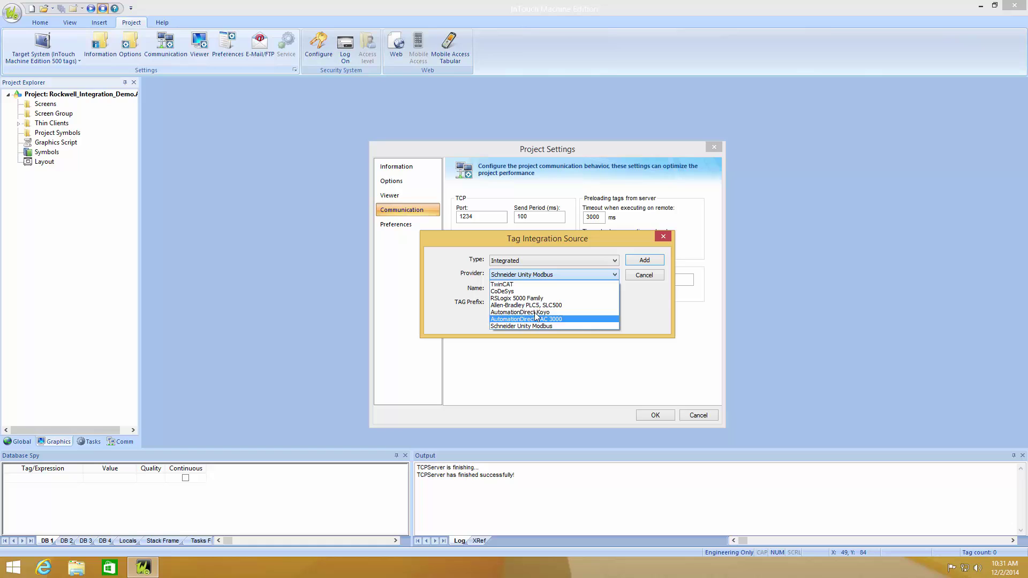
left_click(544, 299)
left_click_drag(511, 288, 463, 290)
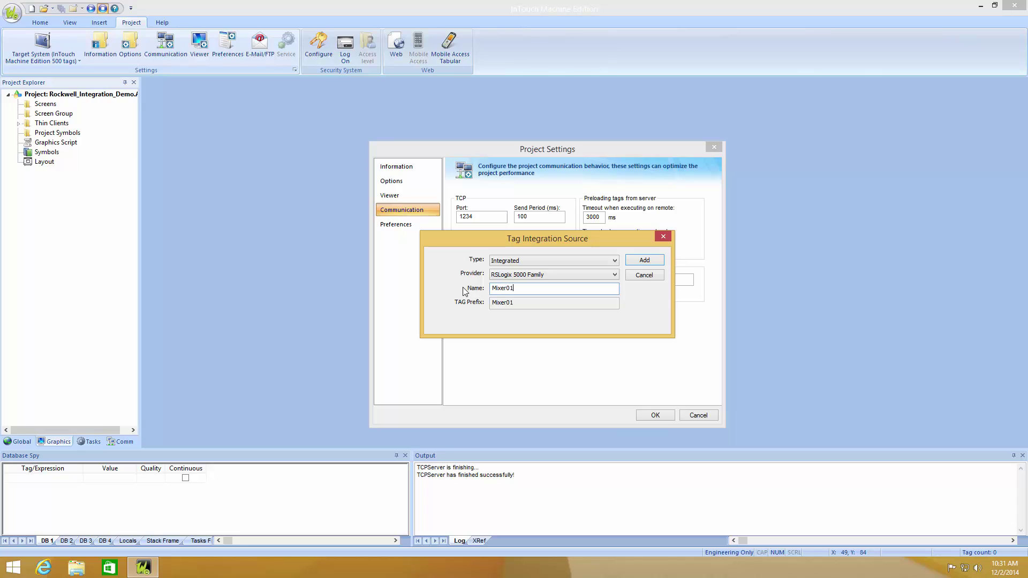
Connect Mixer01 to the PLC at 192.168.1.6 using PLC_Mixer.L5K, and apply the settings.
left_click(644, 259)
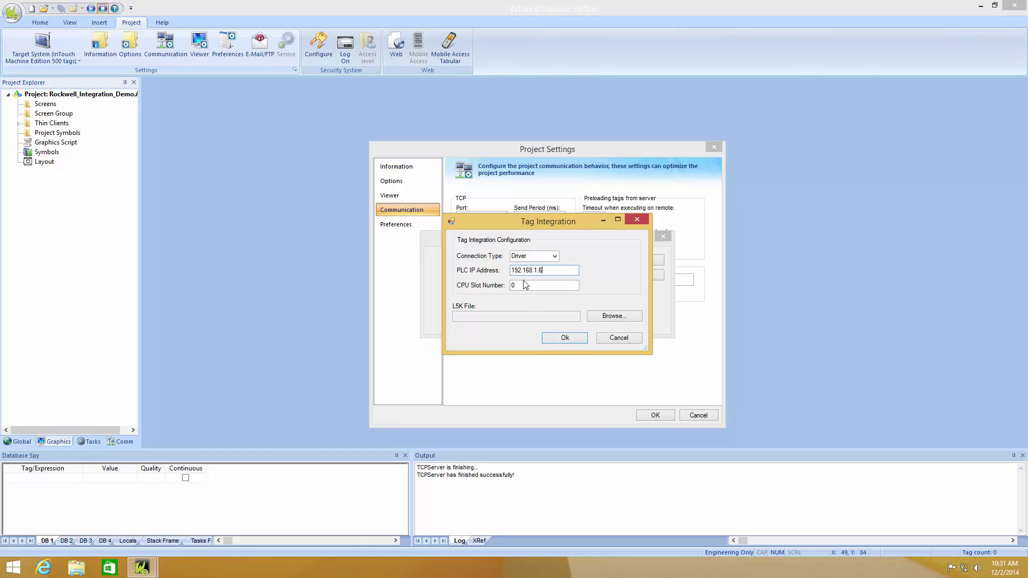
left_click(613, 317)
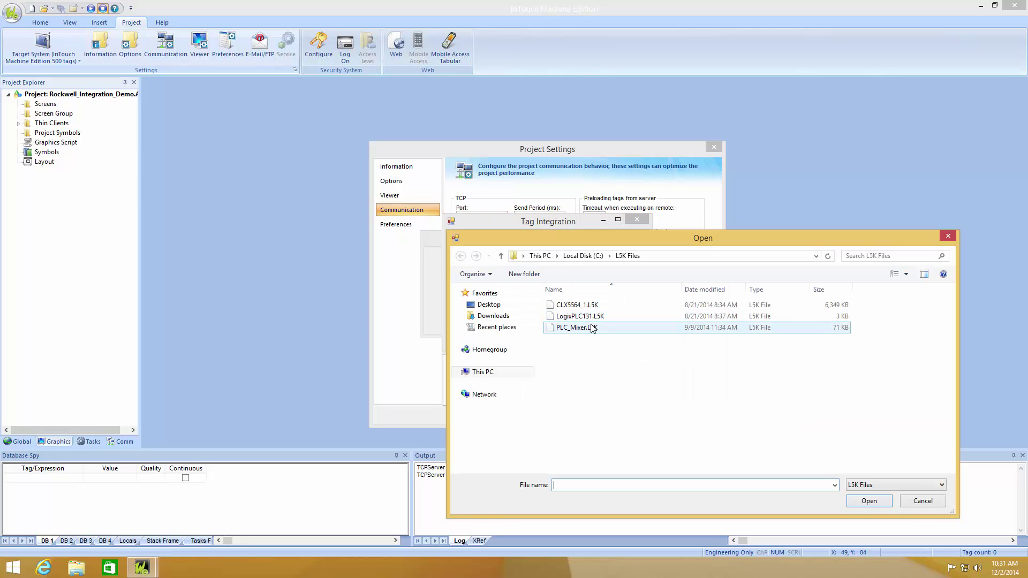
left_click(588, 327)
left_click(869, 501)
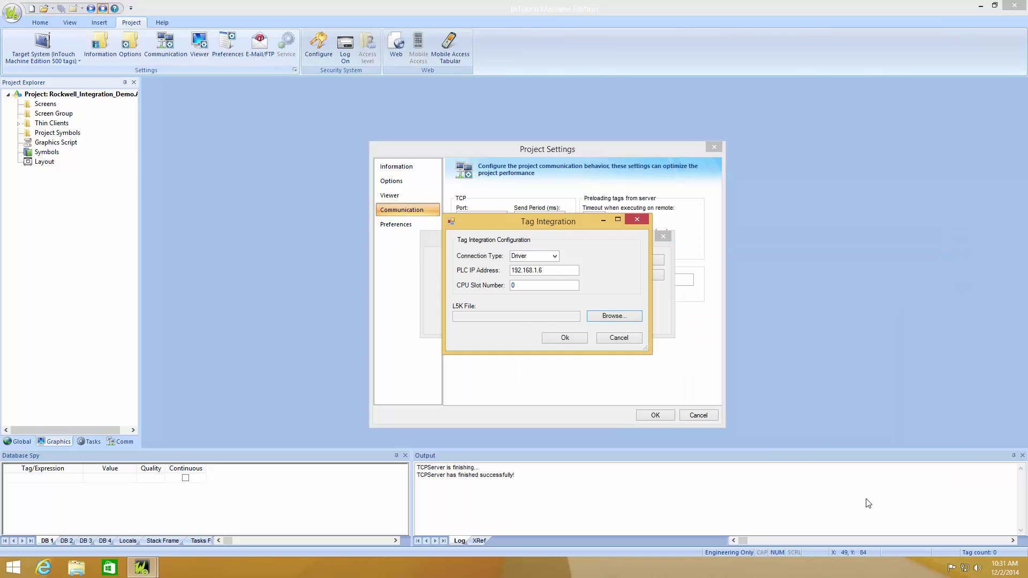
left_click(572, 336)
key("Return")
left_click(654, 416)
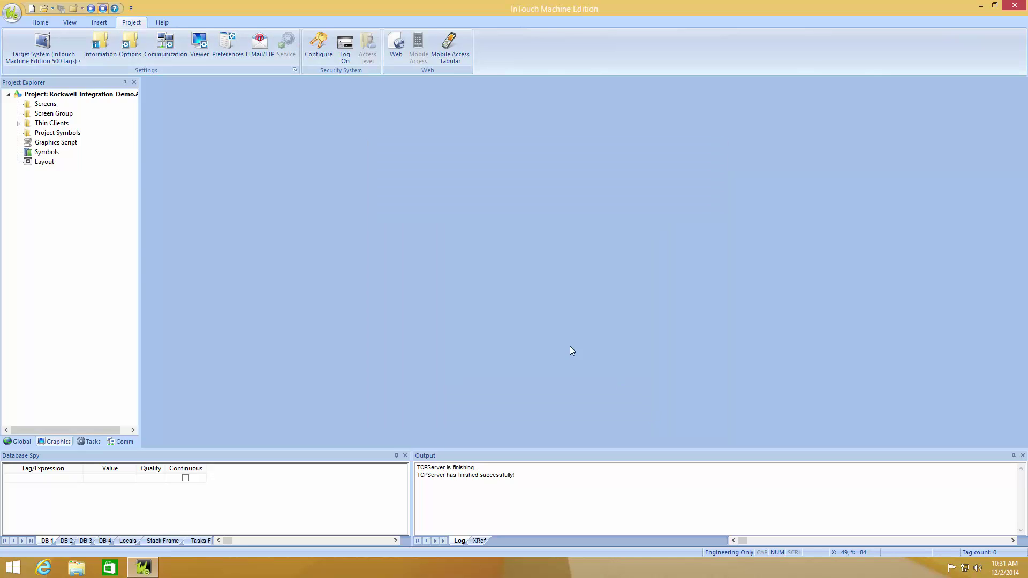
Create a new screen, Screen2, in the Screens folder.
left_click(51, 105)
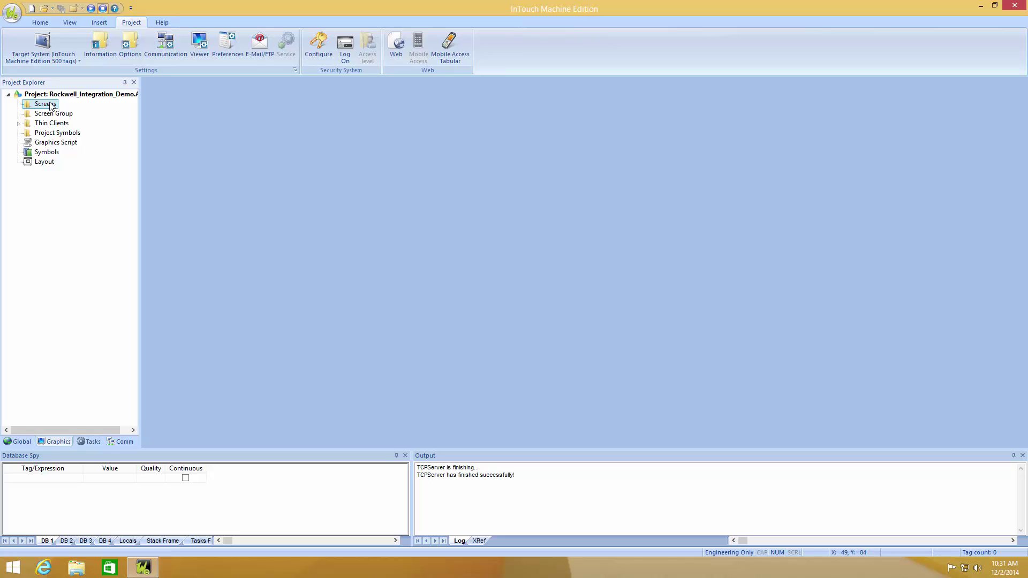
key("ctrl+n")
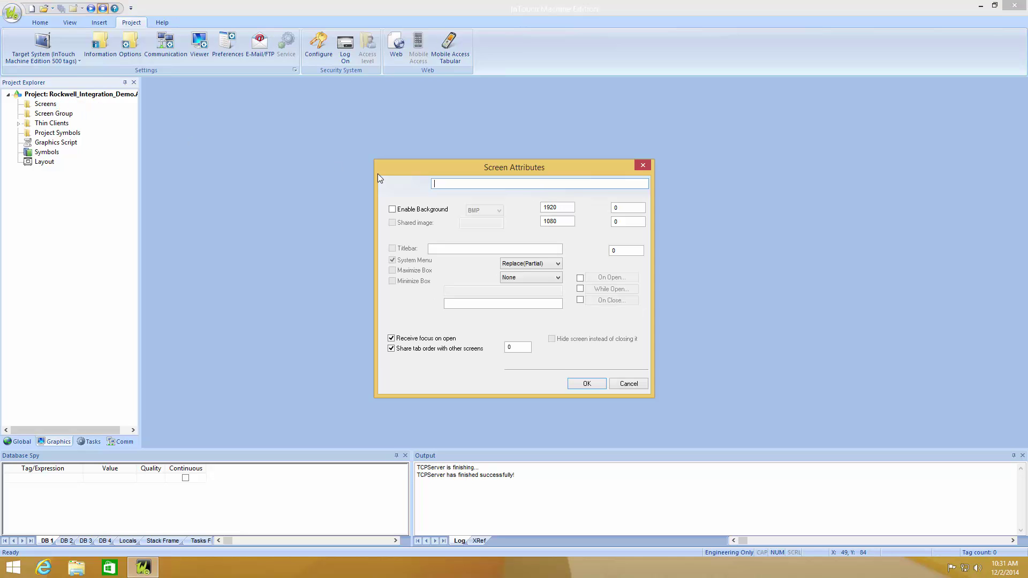
left_click(585, 383)
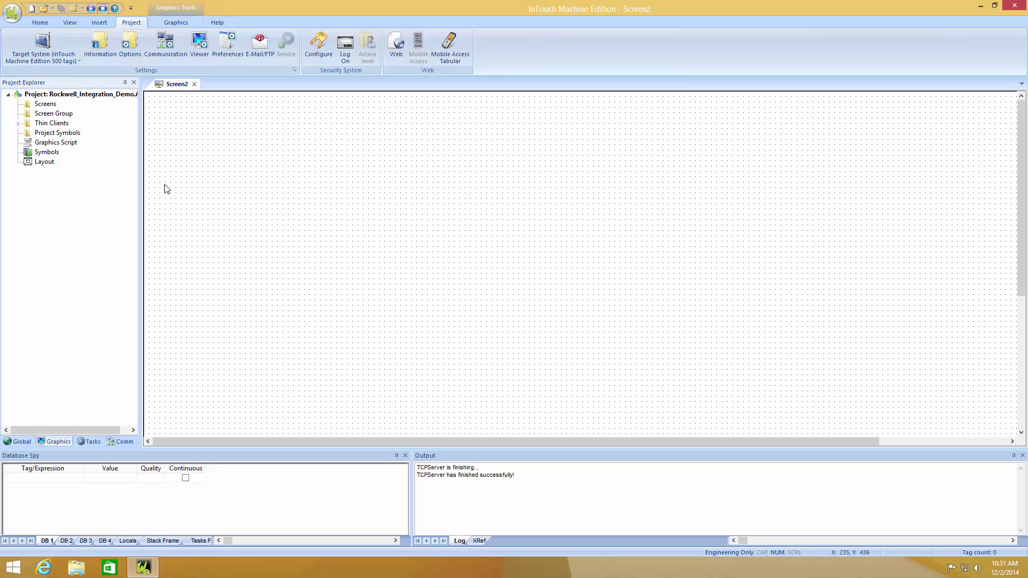
Drag the tank1 symbol from System Symbols > Tanks onto Screen2's top-left.
left_click(42, 154)
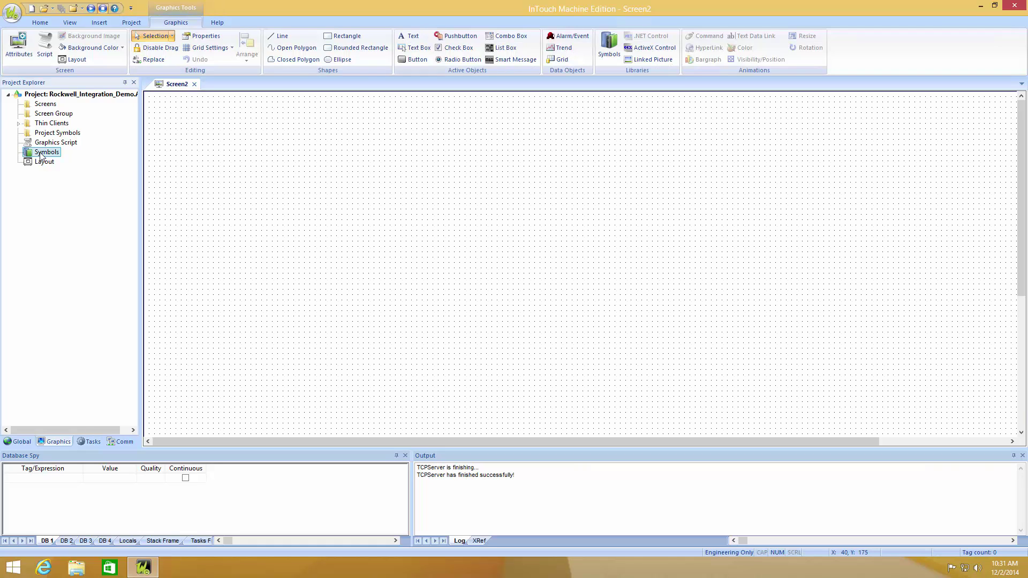
double_click(41, 154)
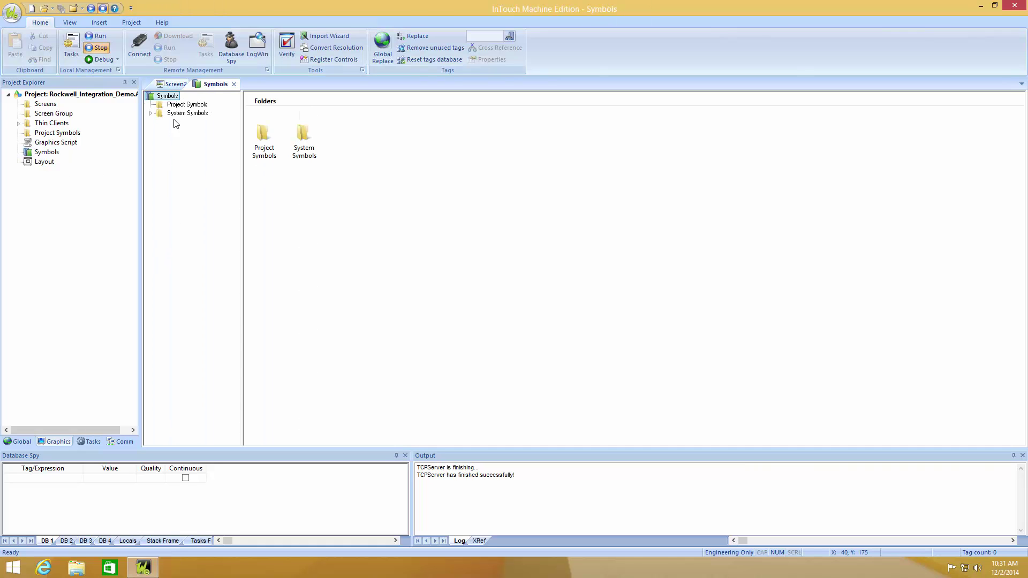
left_click(154, 113)
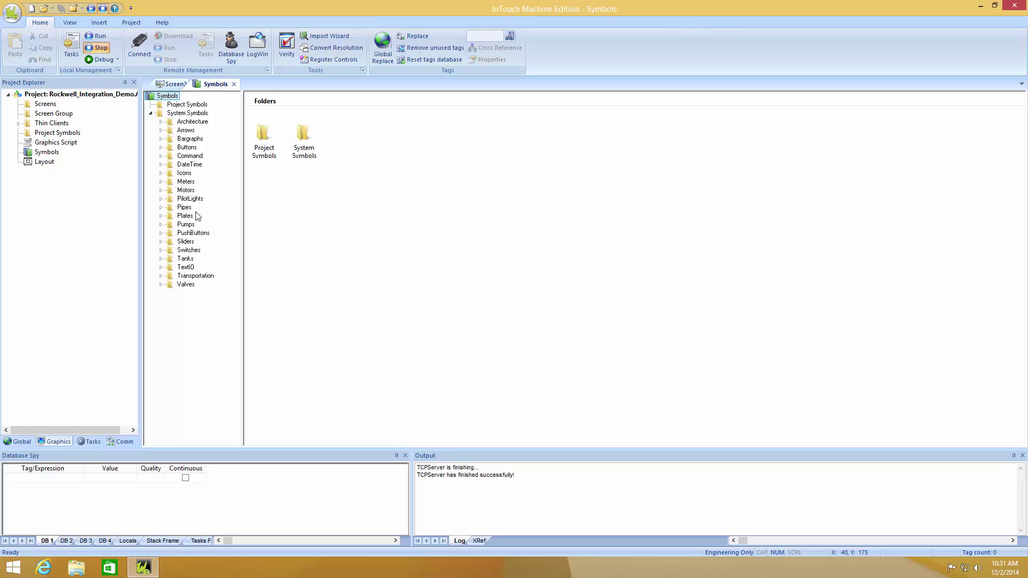
left_click(184, 259)
left_click_drag(278, 162, 230, 149)
left_click_drag(238, 188, 241, 185)
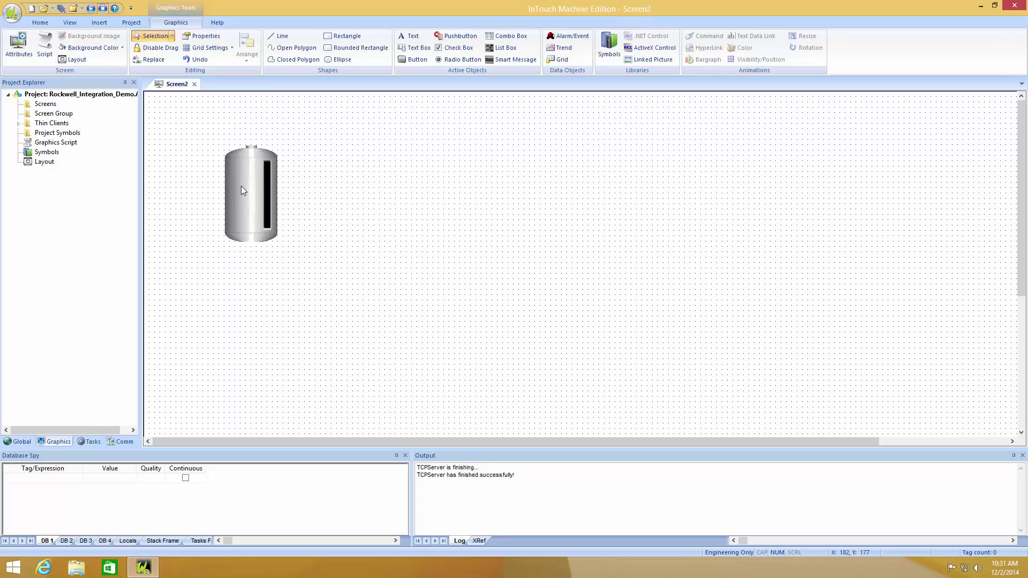
Set the tank01 TagLevel to Mixer01.LT1001_I and close its Object Properties.
double_click(241, 186)
left_click(237, 247)
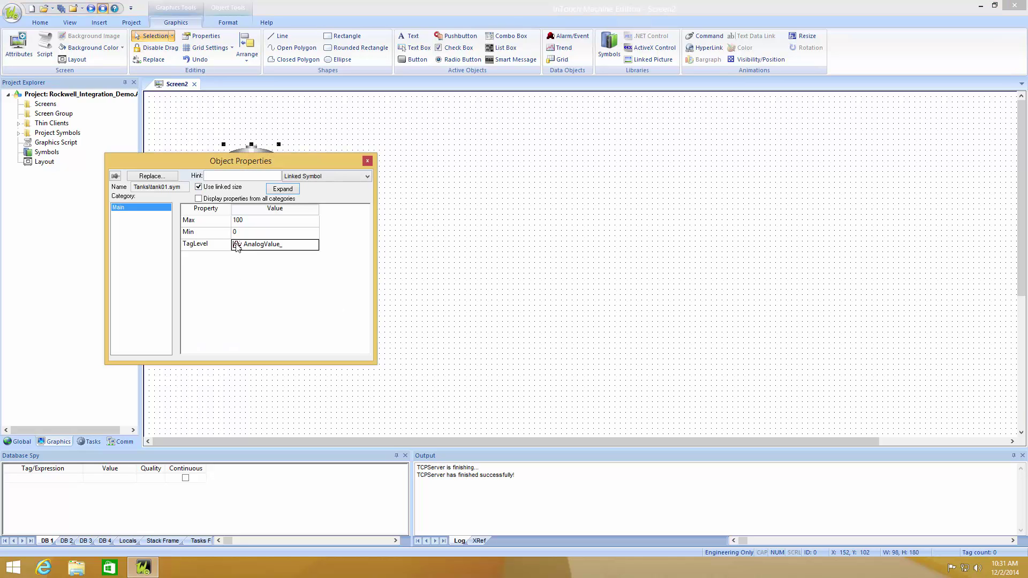
double_click(237, 246)
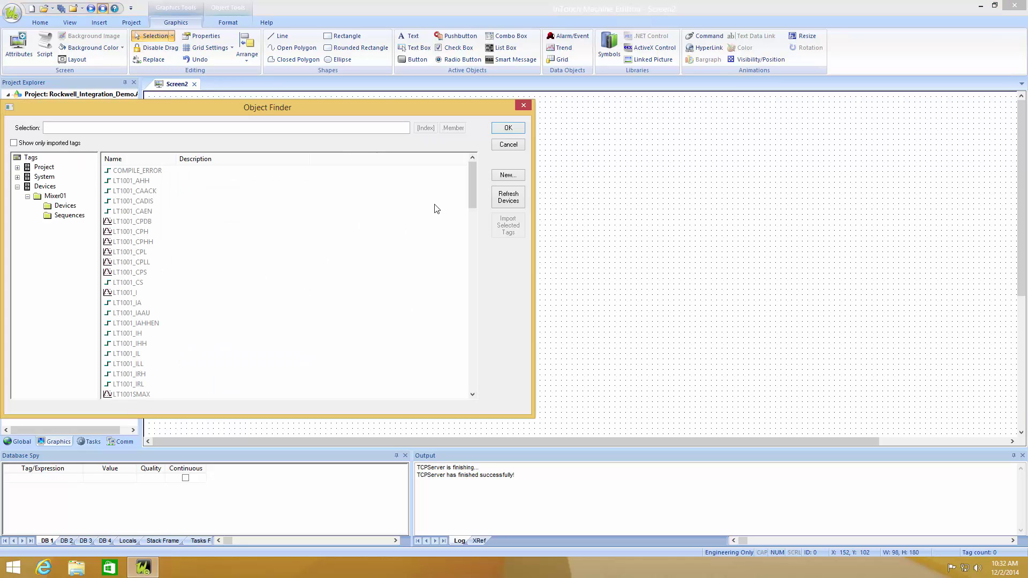
scroll(397, 198, "down", 4)
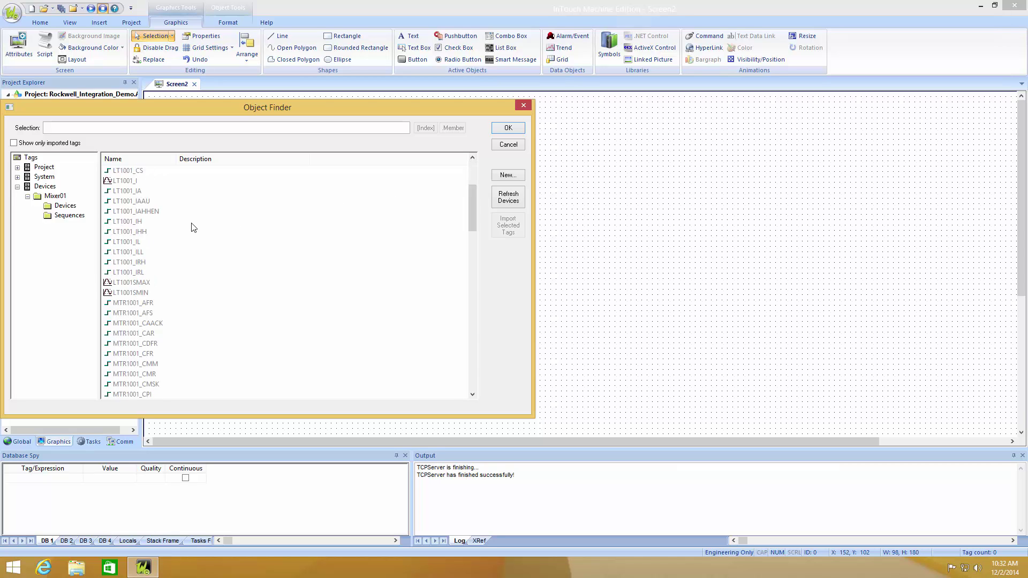
double_click(128, 181)
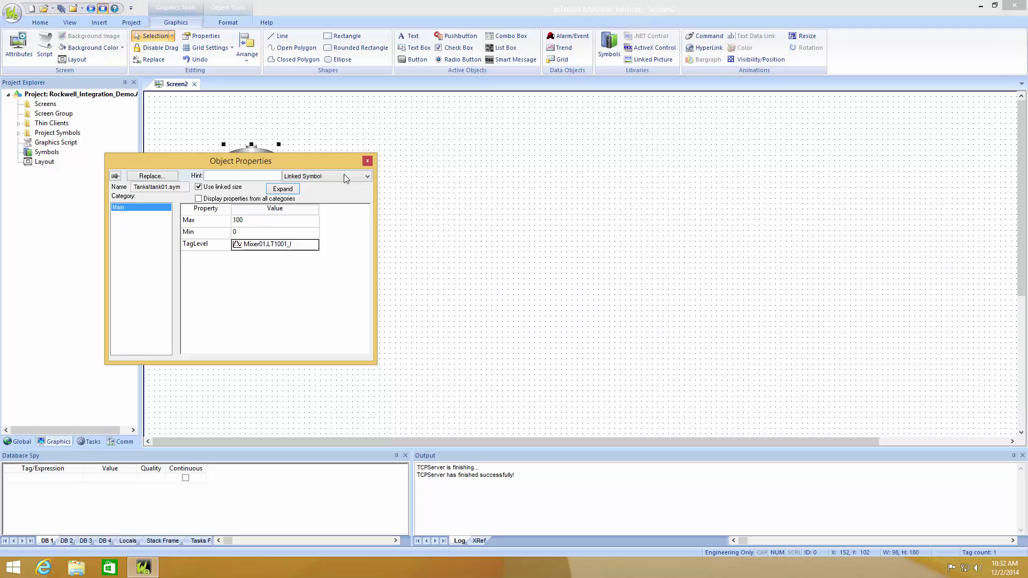
left_click(367, 162)
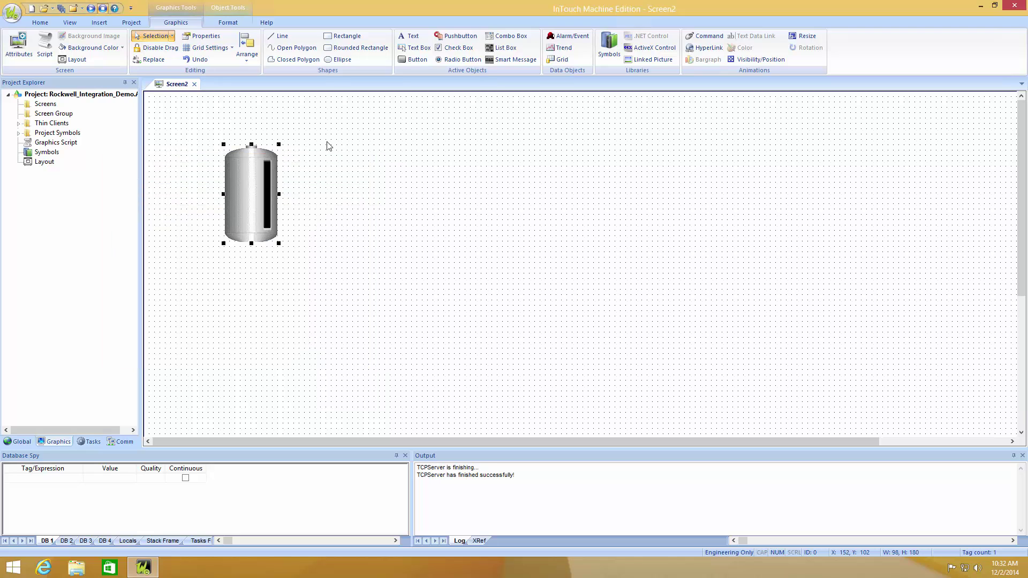
Run the project so the tank shows LT1001_I read live from 192.168.1.6.
left_click(91, 8)
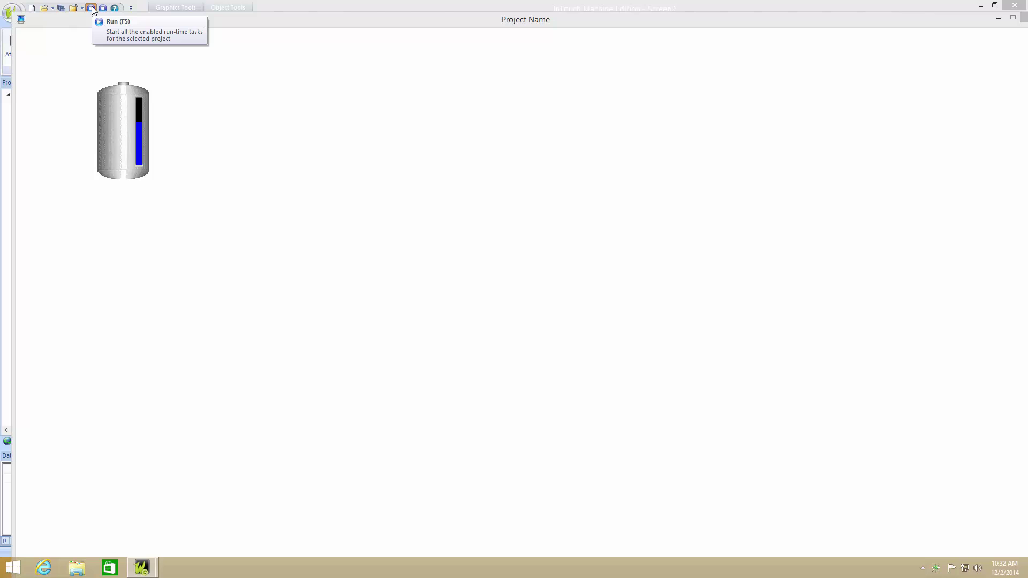
left_click(91, 7)
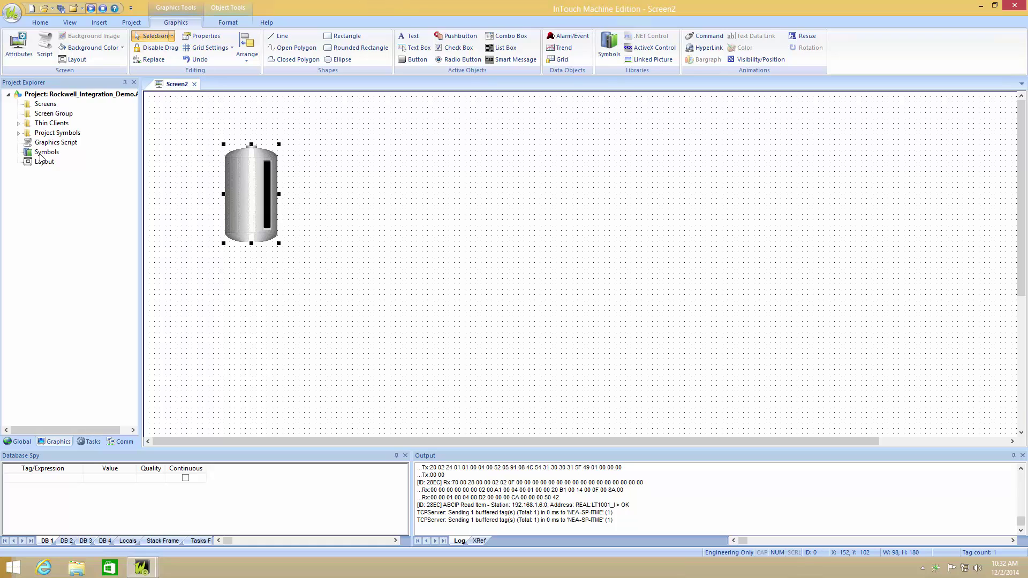
Place green valve01 symbols and the pump05 symbol around the tank.
double_click(40, 156)
left_click(186, 258)
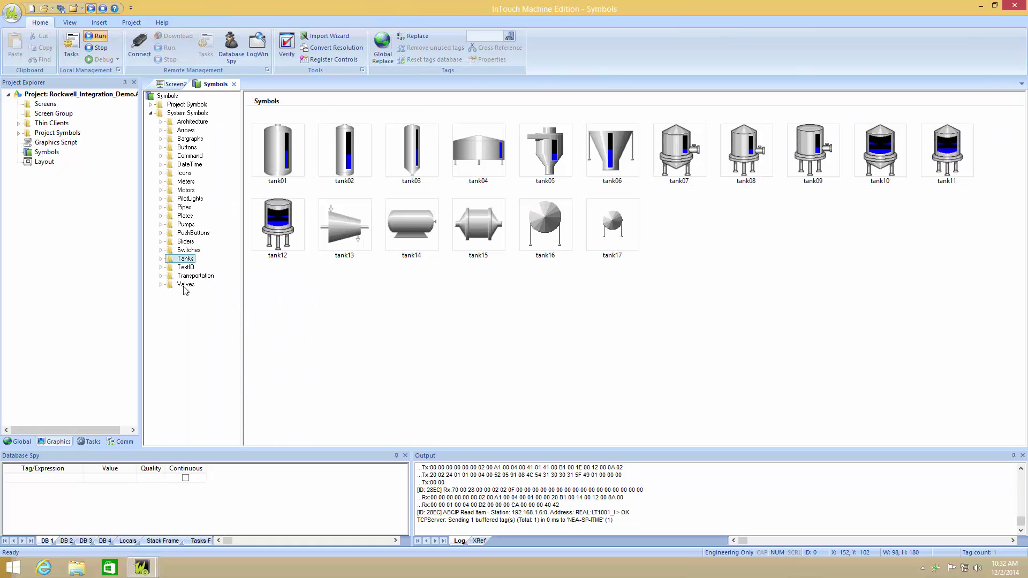
left_click(182, 285)
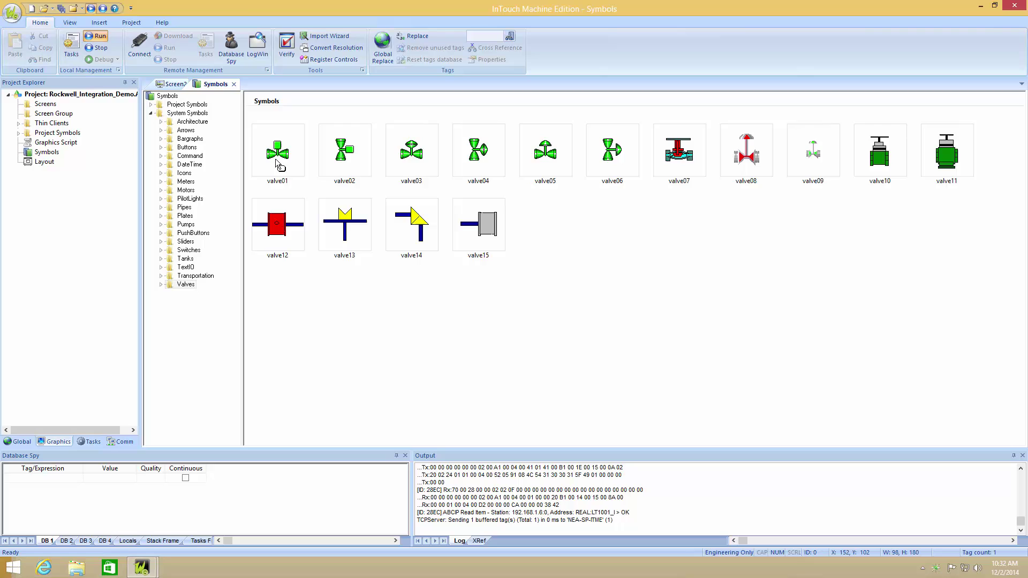
left_click_drag(275, 158, 299, 252)
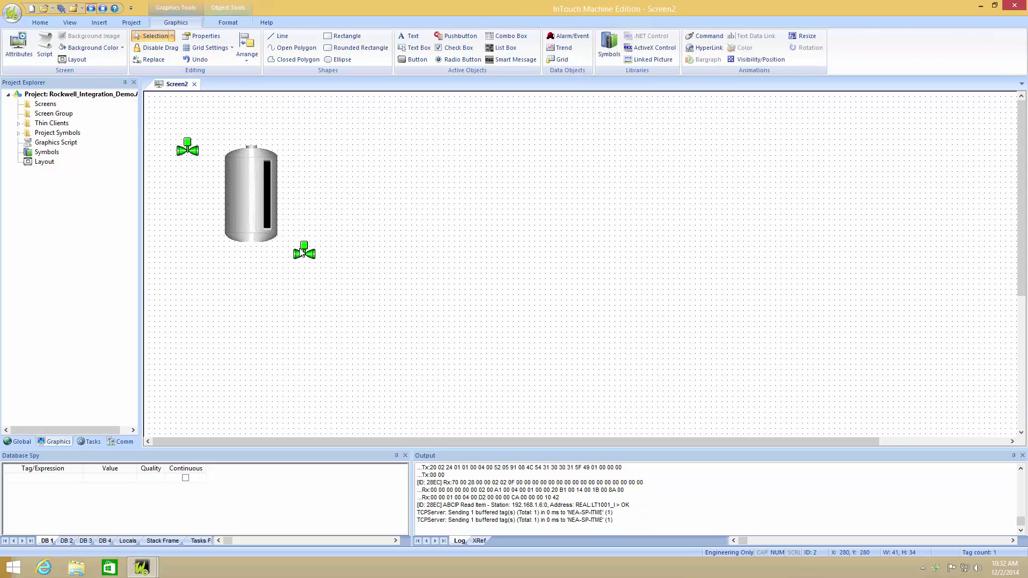
double_click(47, 152)
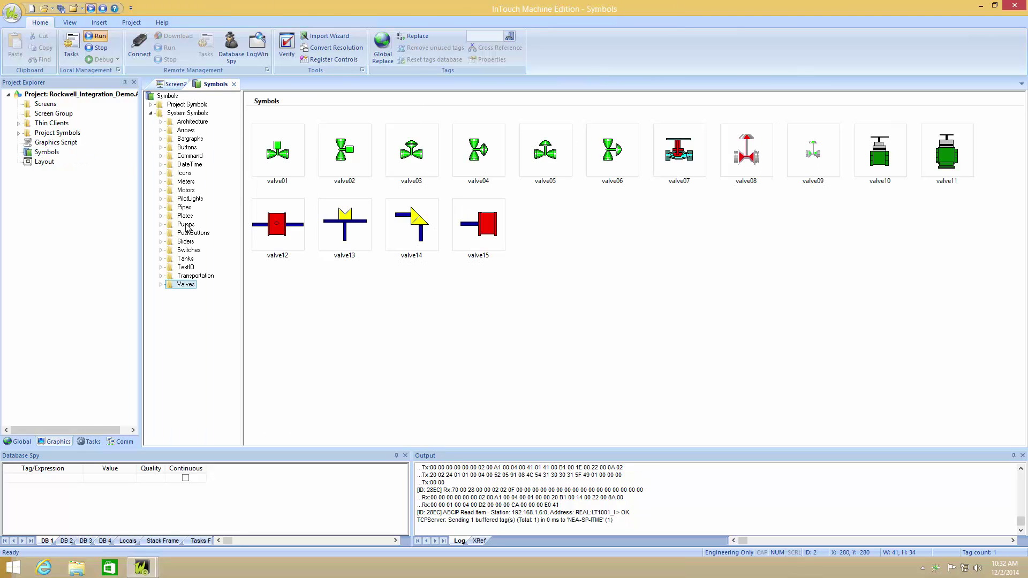
left_click(189, 223)
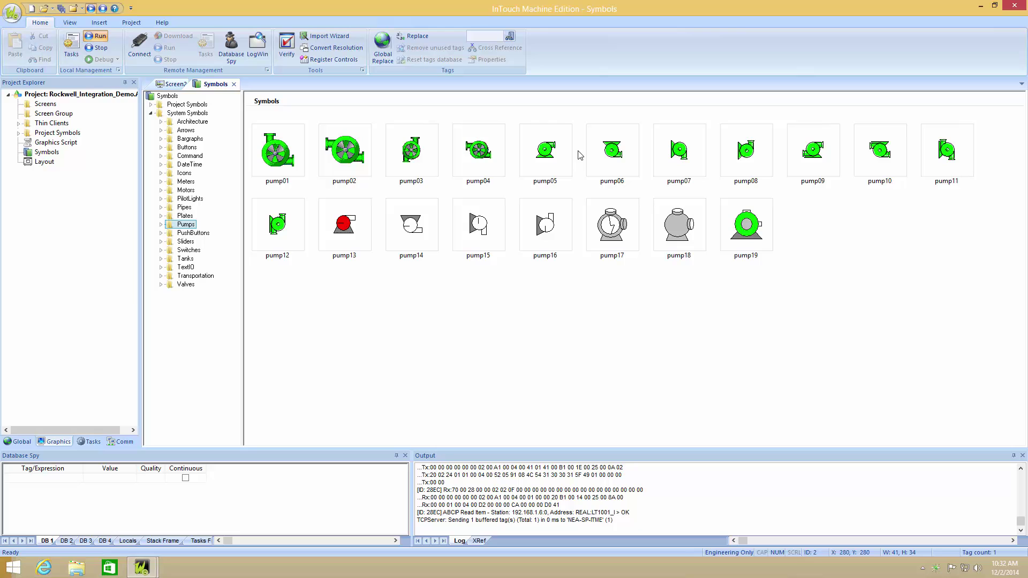
left_click(551, 158)
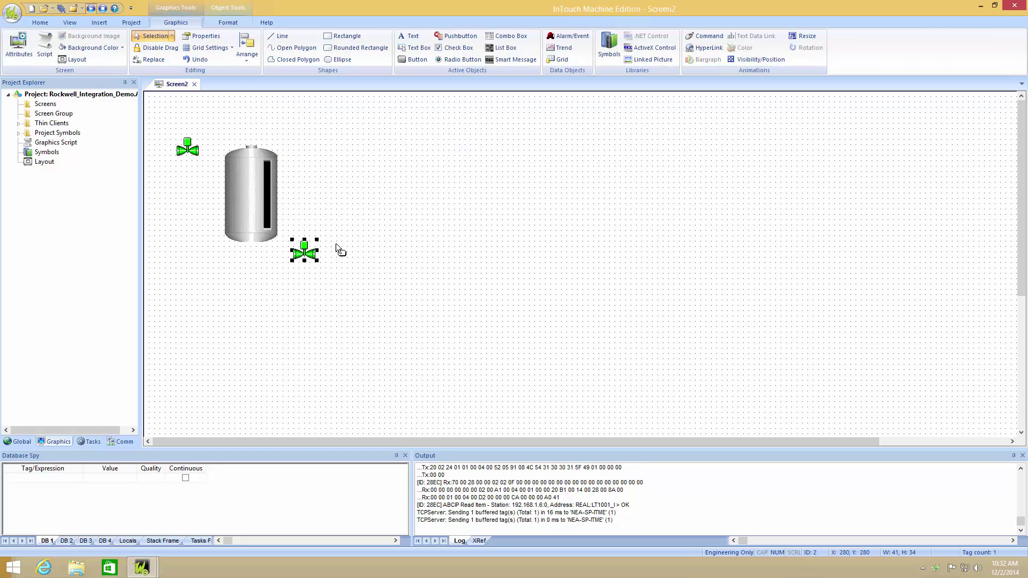
left_click(336, 243)
Add the motor10 symbol against the tank's side and send it to the back.
double_click(50, 153)
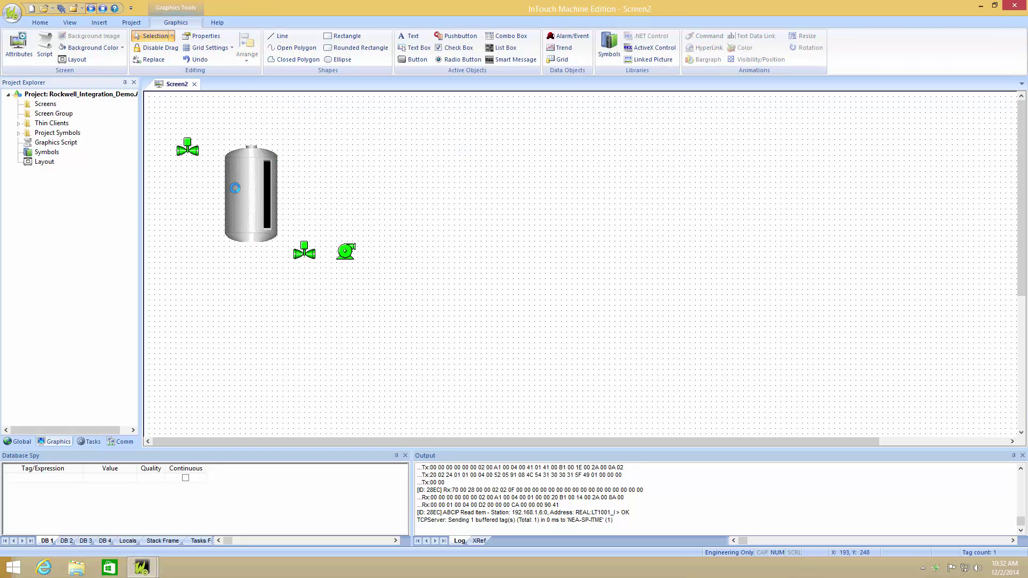
left_click(186, 224)
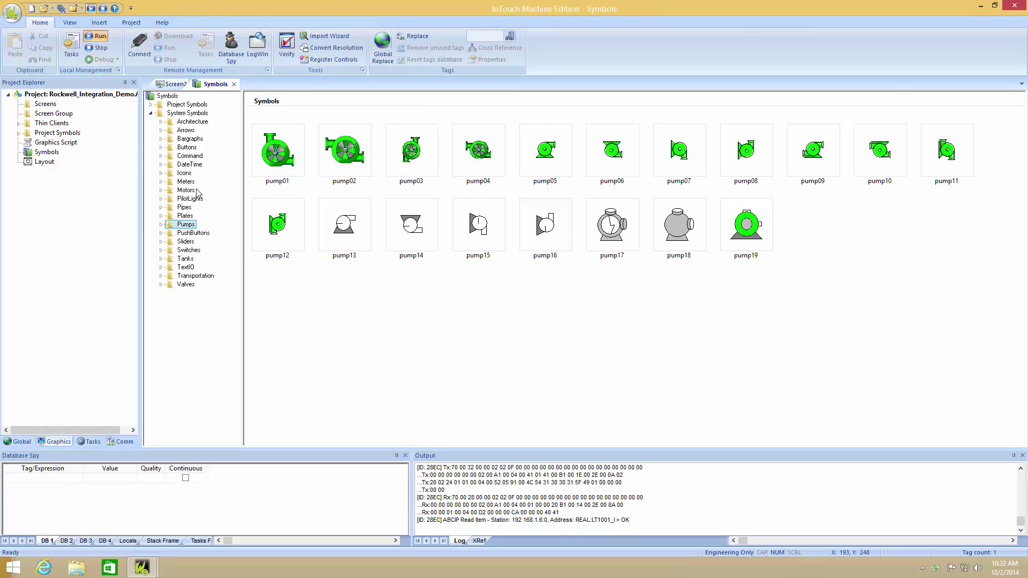
left_click(189, 190)
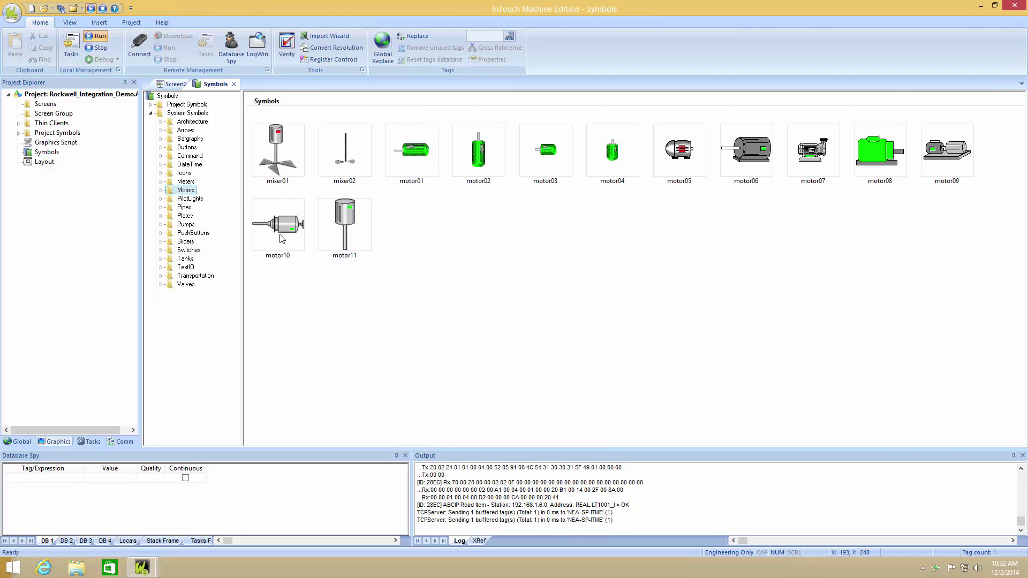
mouse_move(282, 239)
left_mouse_down()
mouse_move(258, 204)
mouse_move(316, 222)
mouse_move(289, 224)
left_mouse_up()
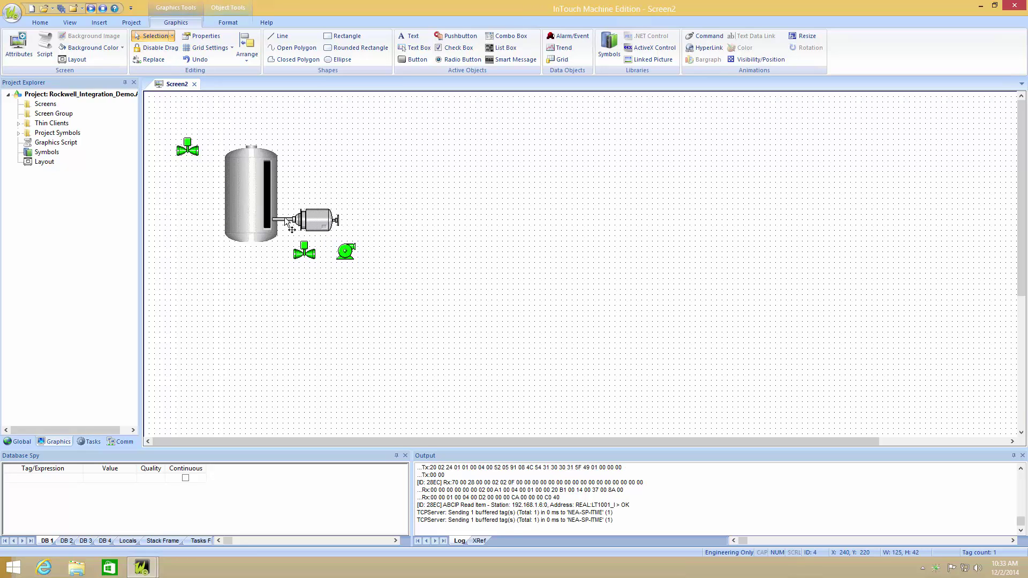
right_click(310, 222)
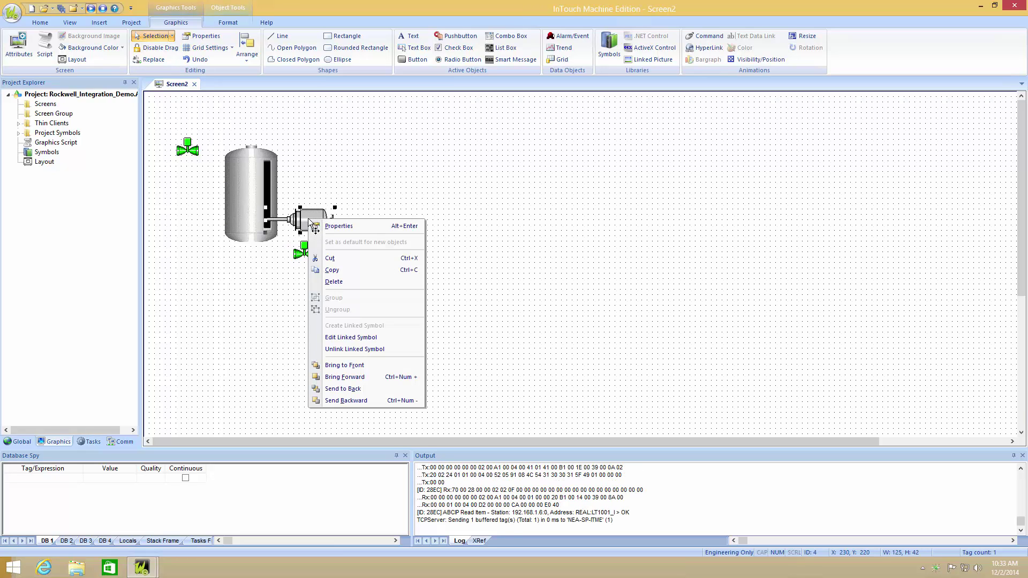
left_click(344, 388)
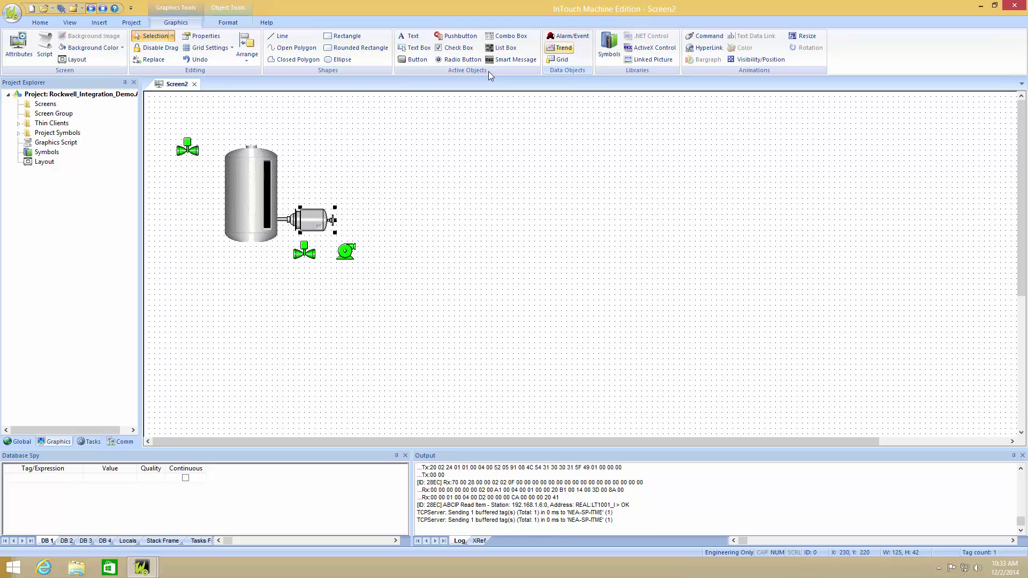
left_click(512, 59)
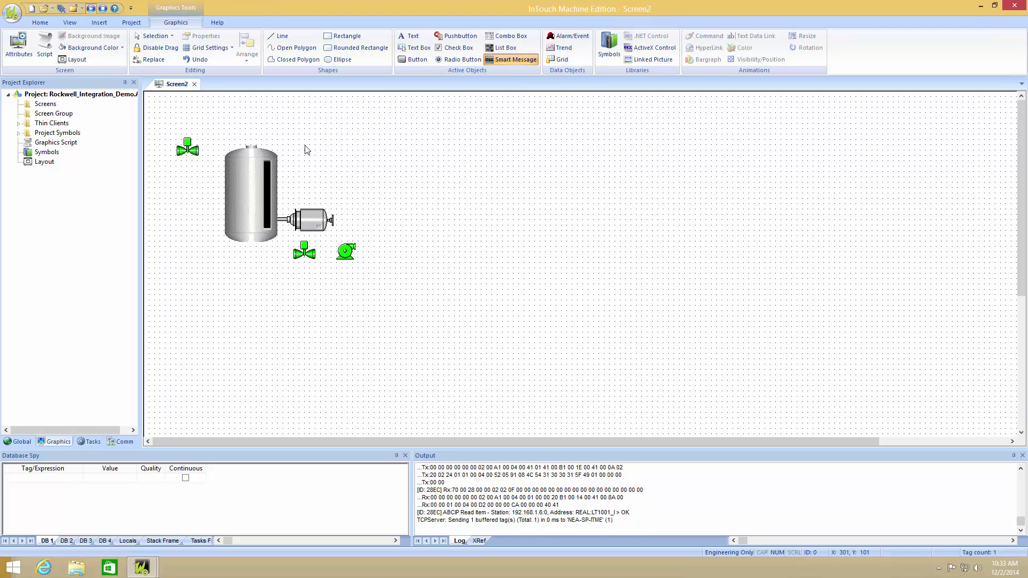
Draw a Smart Message box right of the tank reading Mixer01.TANK1SEQ_STPNO.
left_click_drag(303, 143, 403, 183)
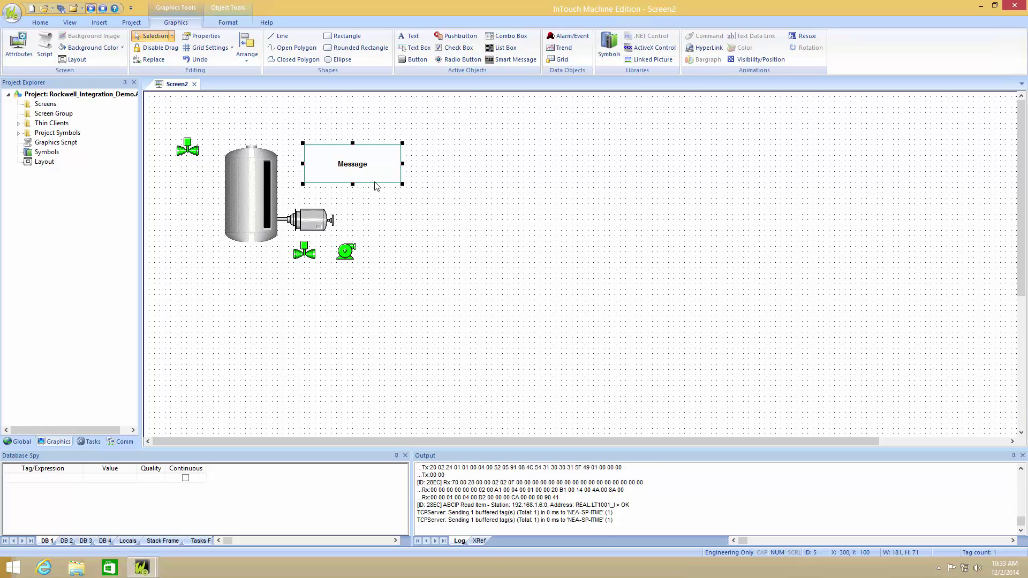
double_click(382, 182)
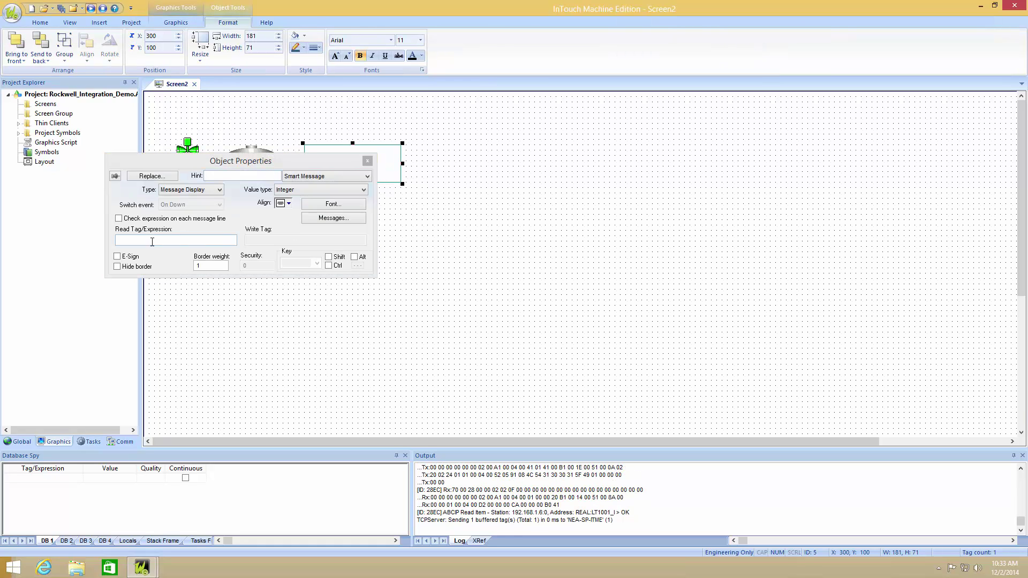
double_click(148, 241)
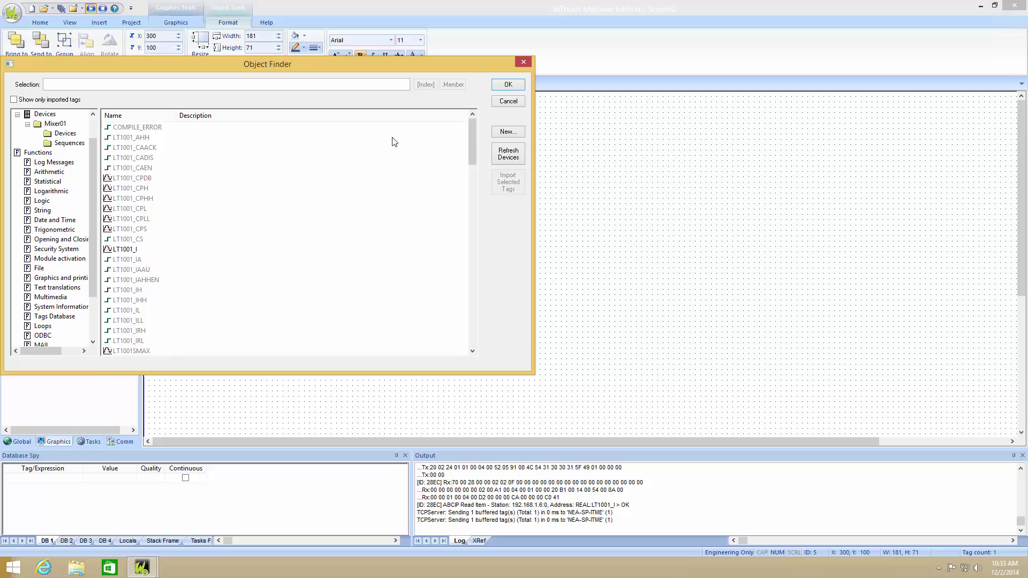
left_click_drag(474, 136, 473, 275)
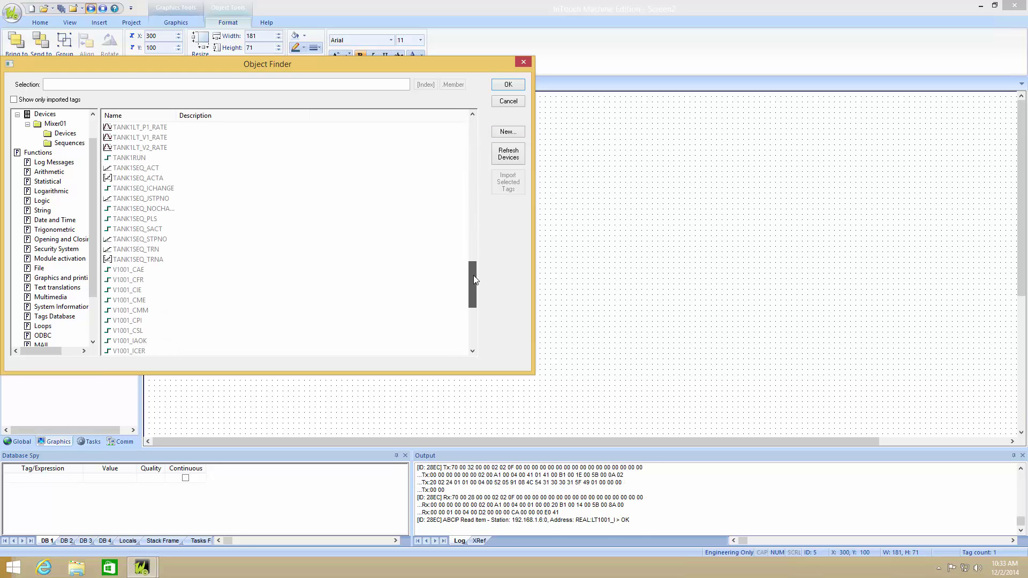
double_click(156, 240)
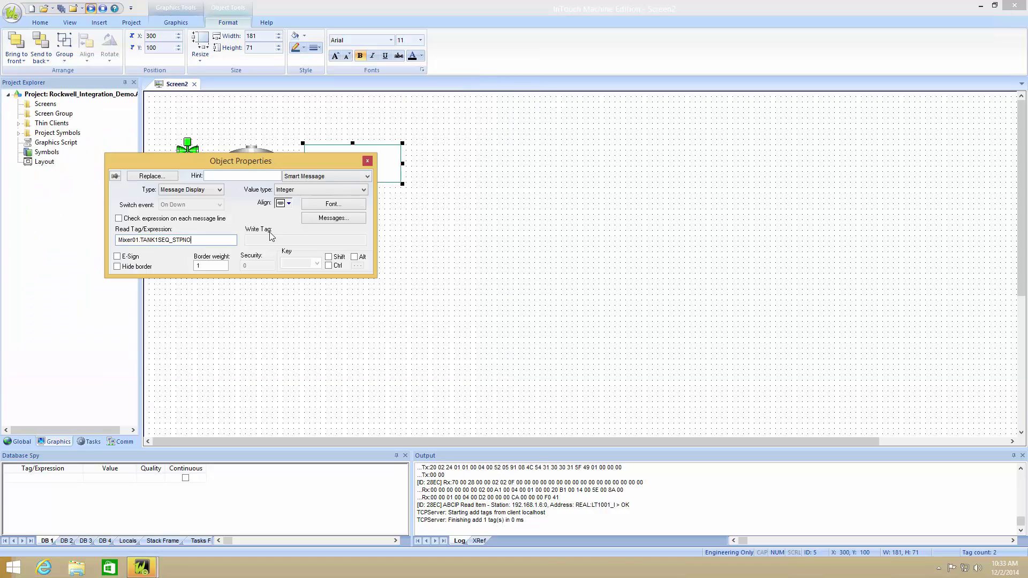
Enter Stopped for state 0 and Idle for state 1.
left_click(333, 218)
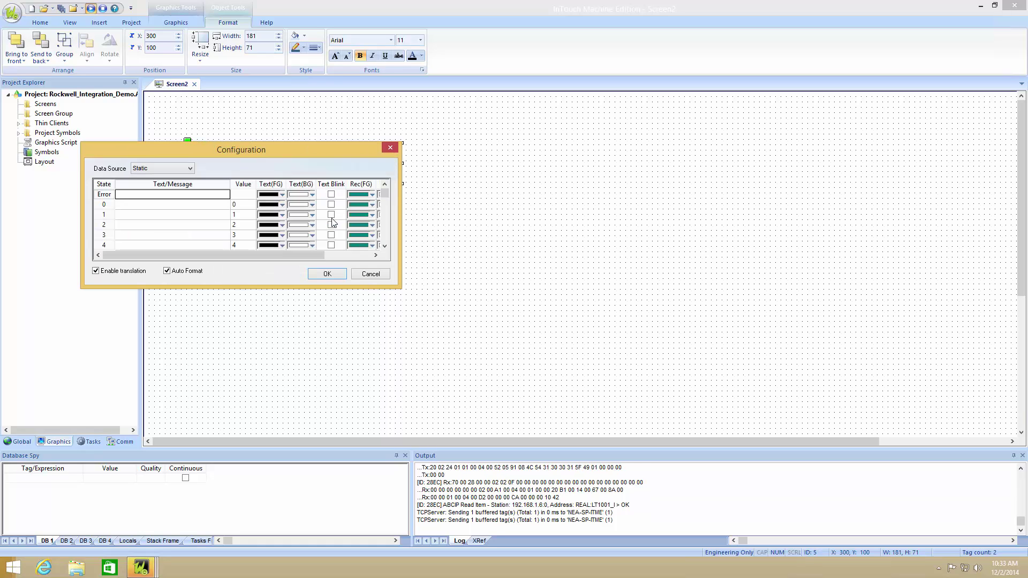
left_click(162, 209)
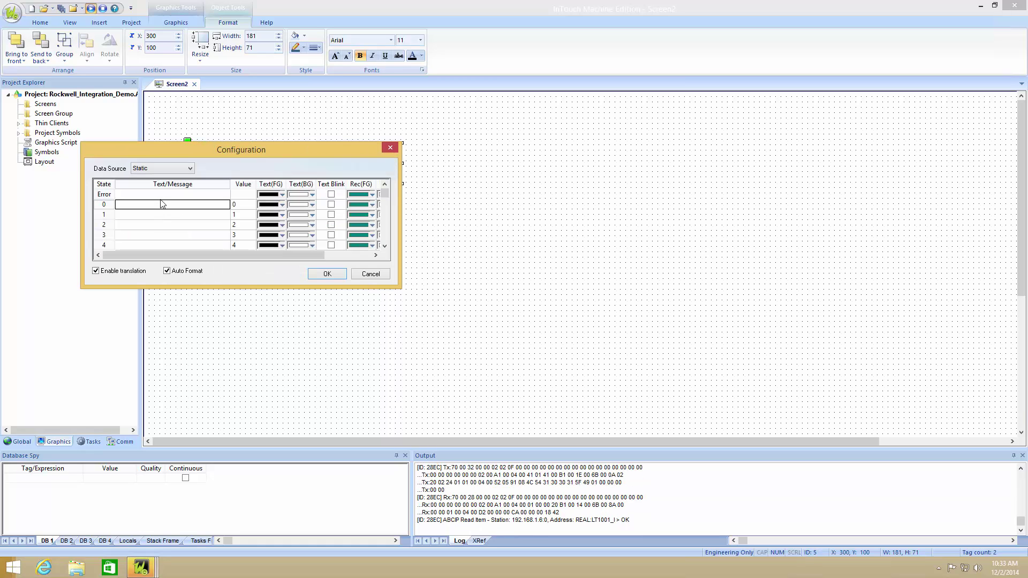
type("Stopped")
key("Return")
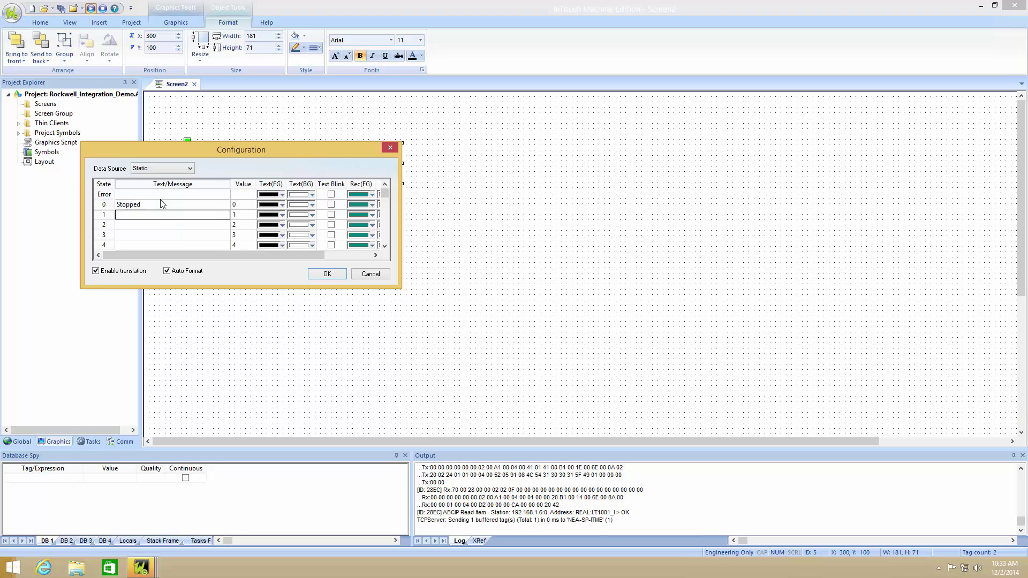
type("Idle")
key("Return")
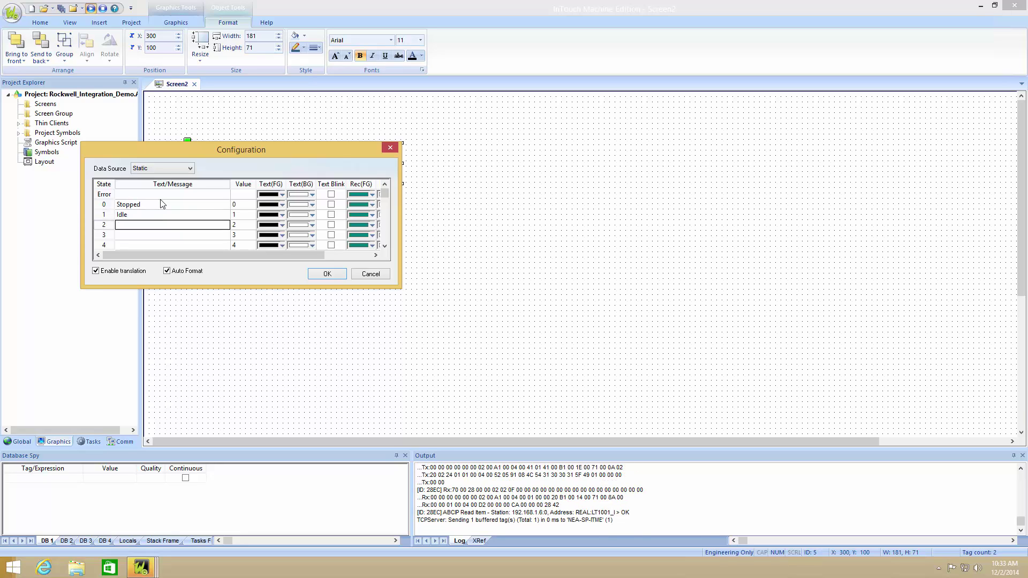
Enter Fill, Fill/Mix and Drain for states 2–4 and confirm the list.
type("Fill")
key("Return")
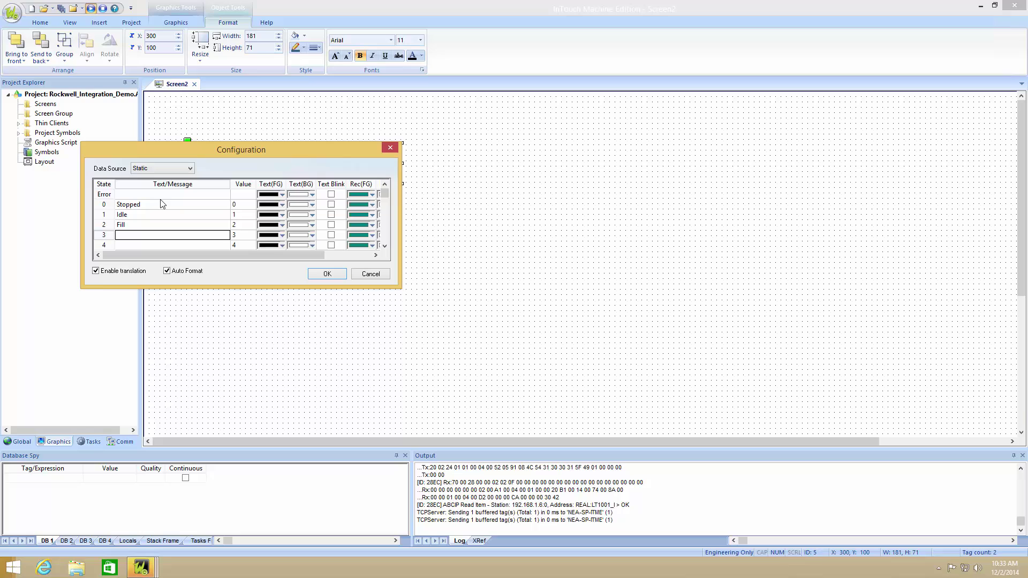
type("Fill/Mix")
key("Return")
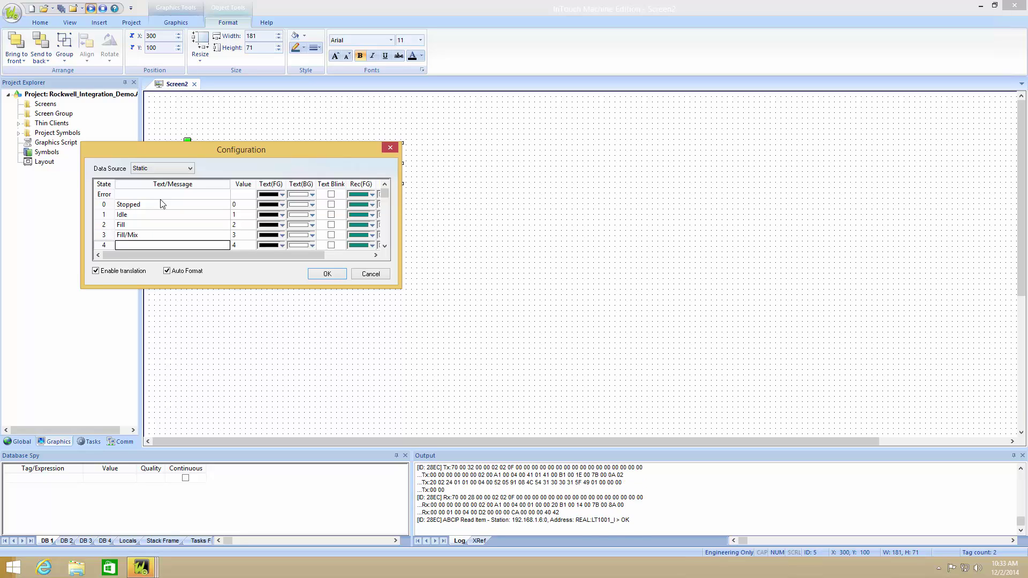
type("Deain")
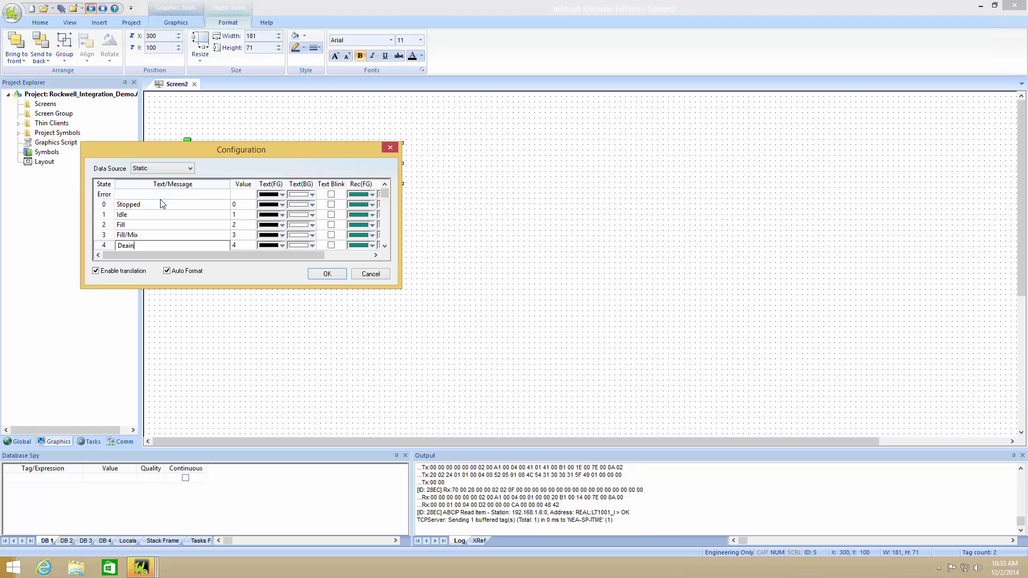
key("BackSpace")
key("BackSpace")
key("BackSpace")
type("rain")
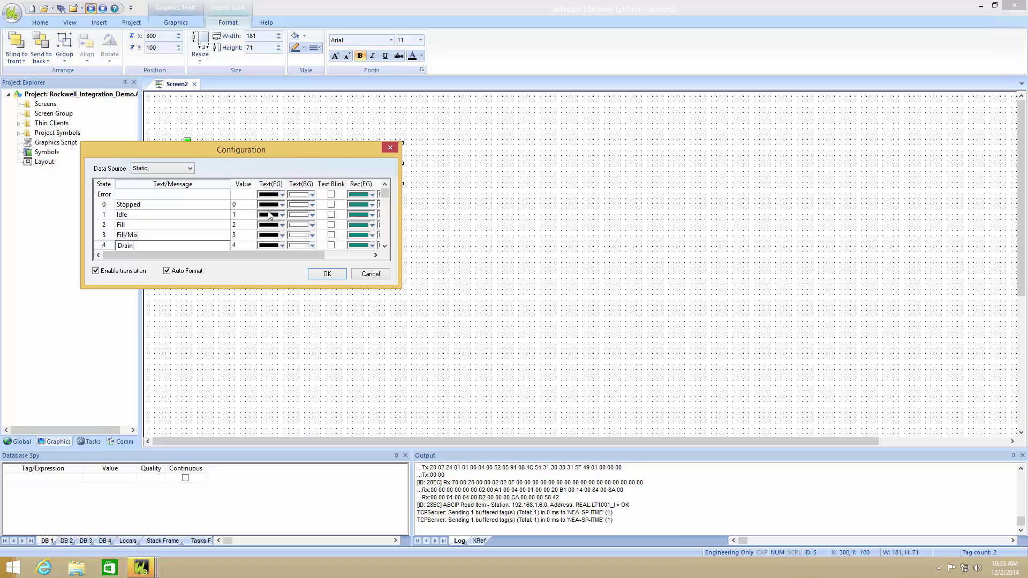
left_click(326, 274)
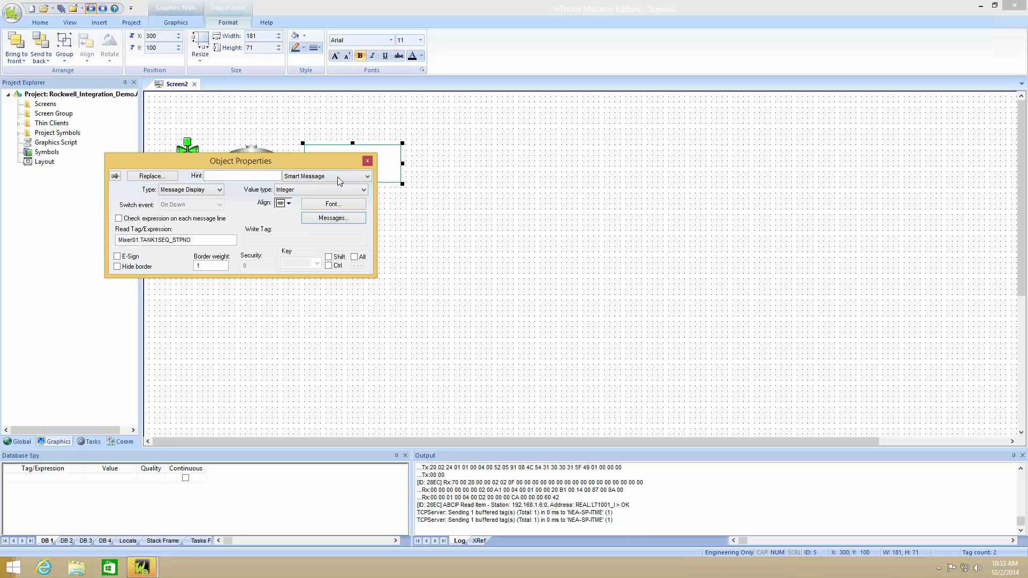
Link the upper valve's TagState to Mixer01.V1001_IE.
left_click_drag(316, 162, 409, 161)
left_click_drag(494, 153, 481, 120)
left_click(191, 152)
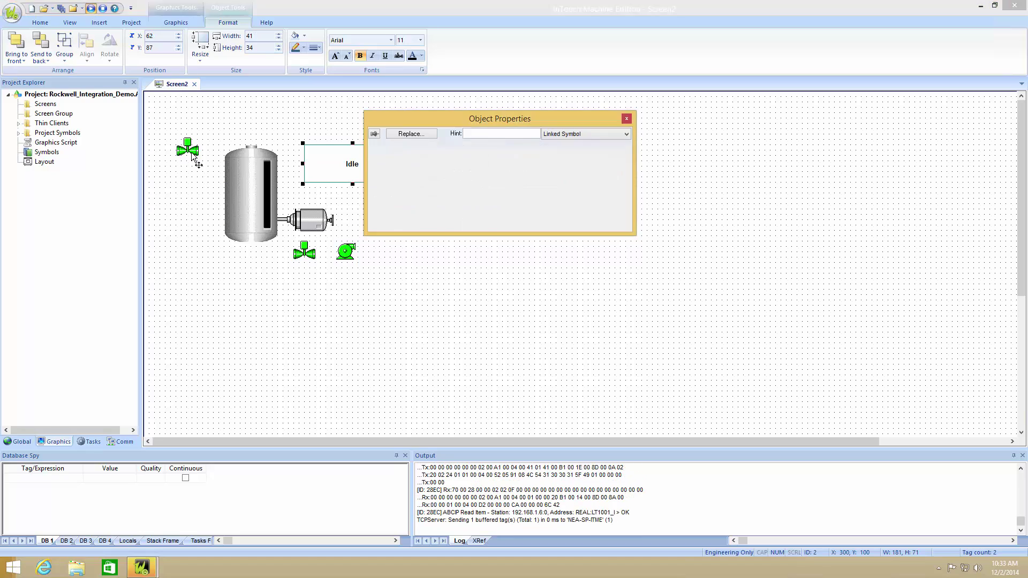
left_click(494, 193)
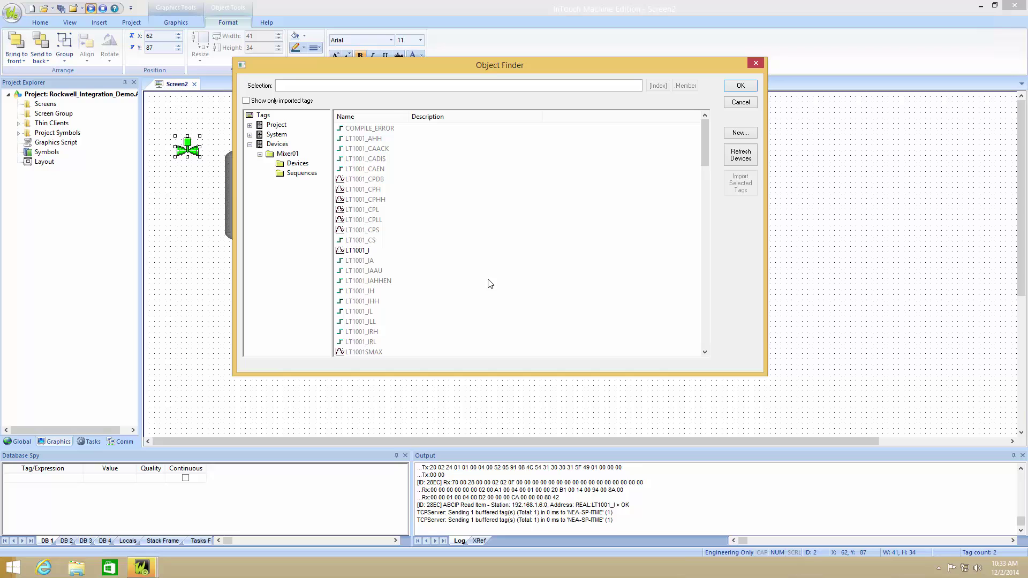
left_click_drag(706, 138, 737, 310)
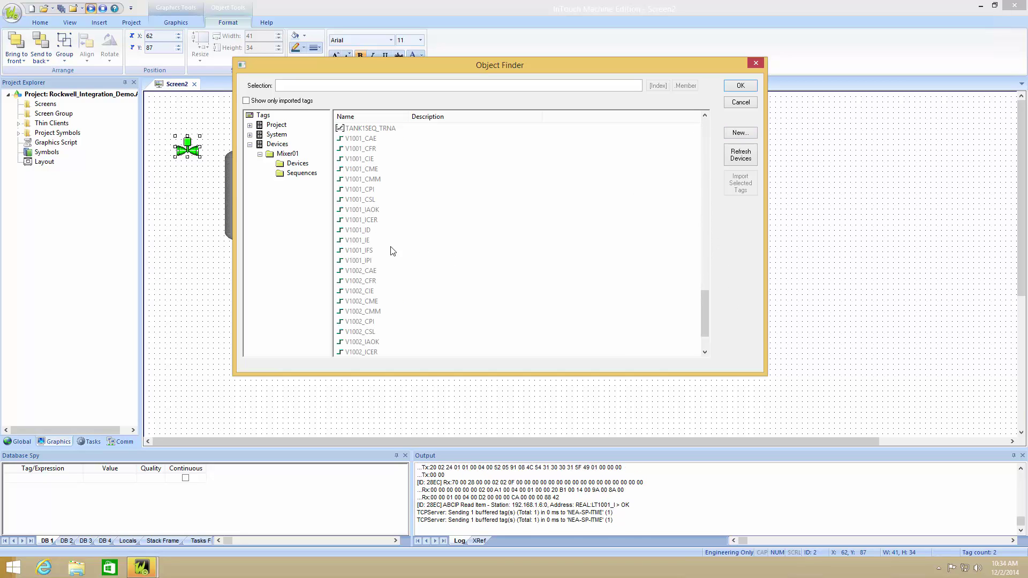
double_click(369, 240)
Link the lower valve's TagState to Mixer01.V1002_IE.
left_click(304, 251)
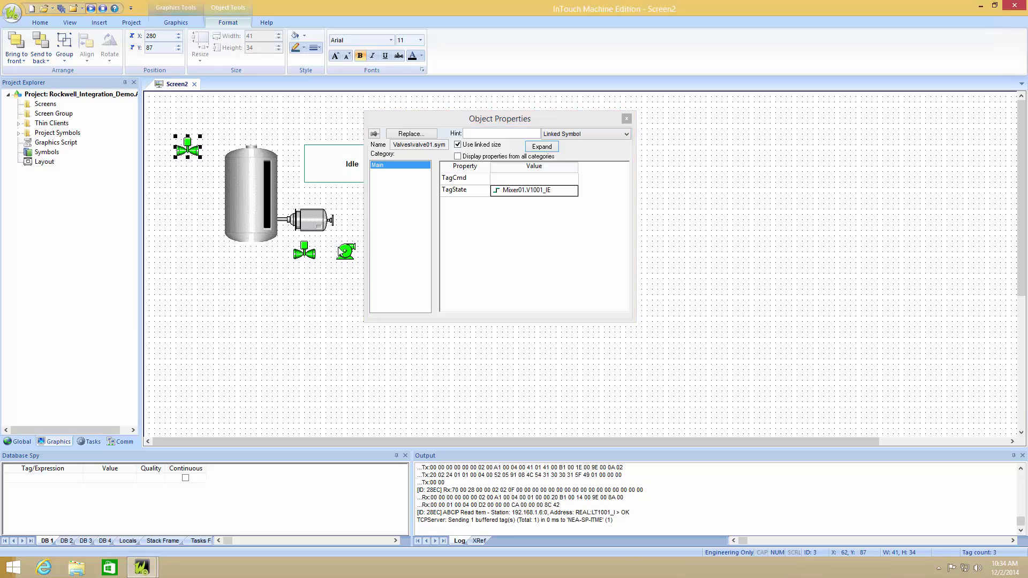
left_click(497, 196)
left_click(633, 191)
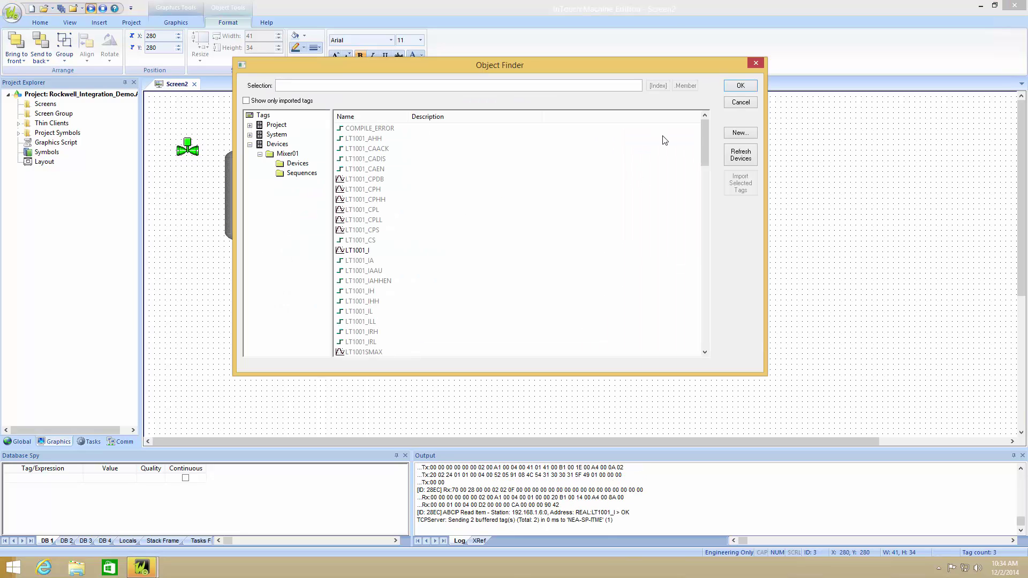
left_click_drag(703, 236, 705, 344)
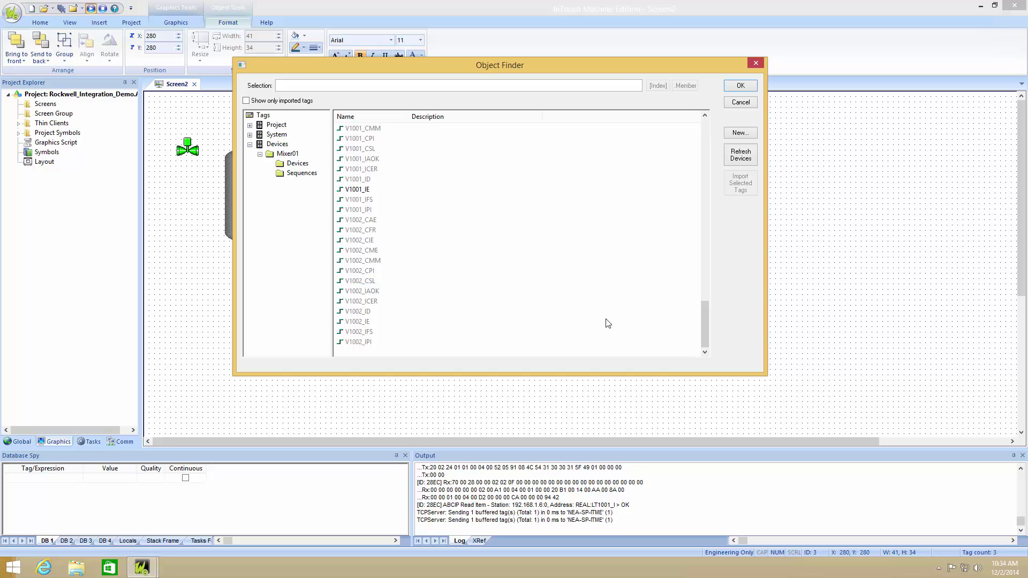
double_click(359, 324)
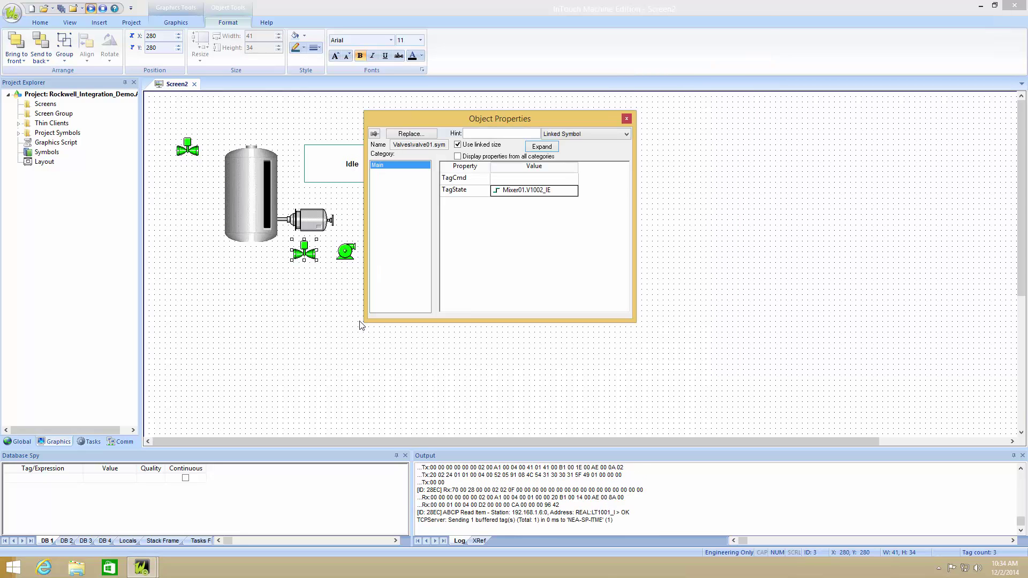
Link the pump's TagState to Mixer01.PMP1001_IR.
left_click(345, 250)
left_click(498, 179)
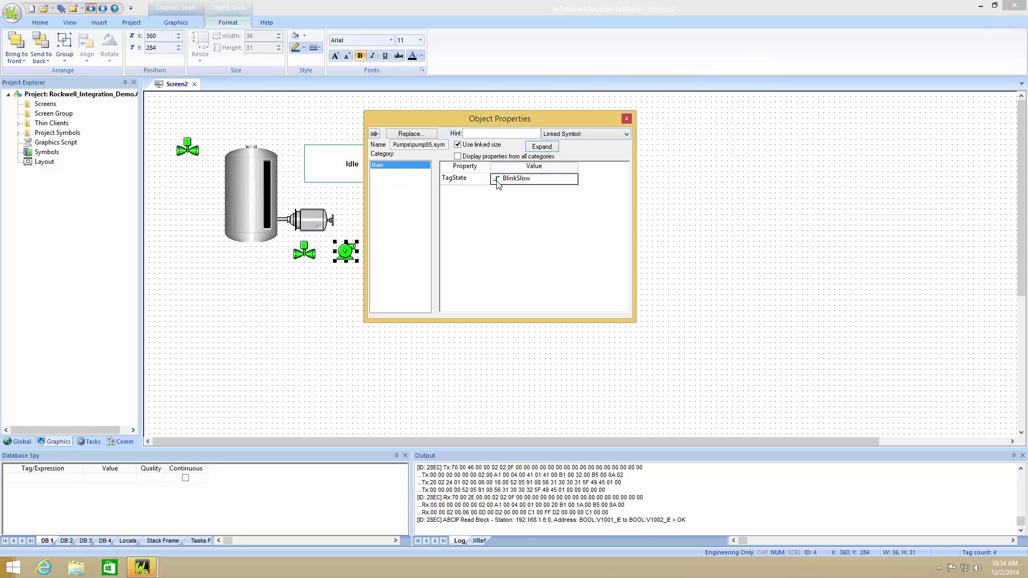
left_click_drag(705, 132, 711, 233)
double_click(369, 302)
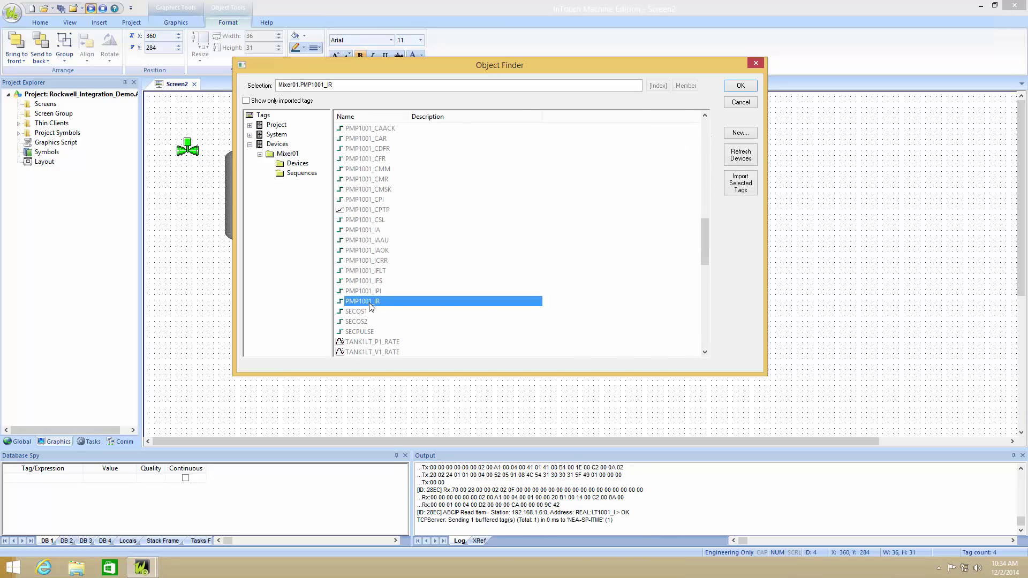
Link the motor10 TagState to Mixer01.MTR1001_IR and close its properties.
left_click(303, 224)
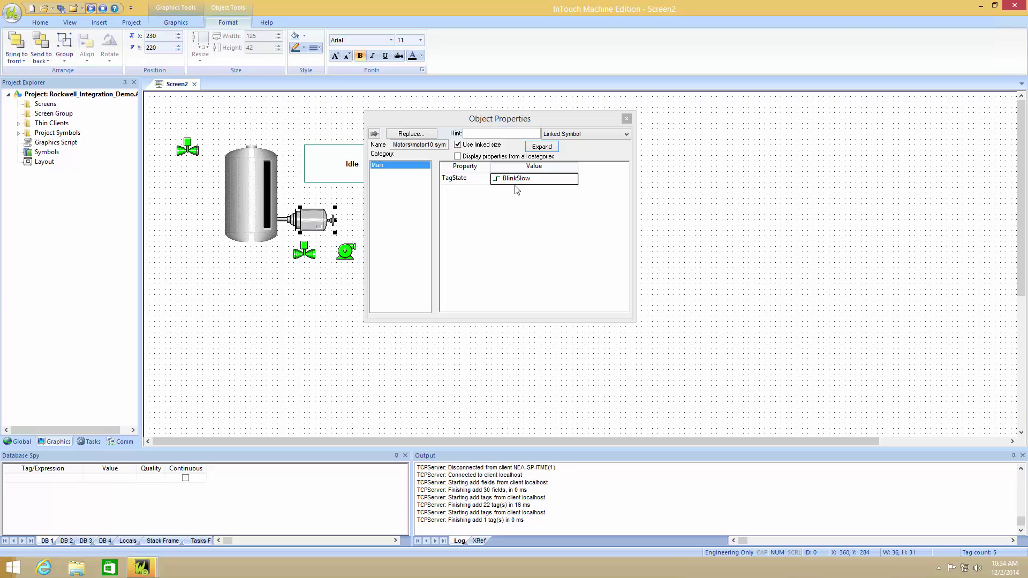
left_click(495, 180)
left_click(495, 179)
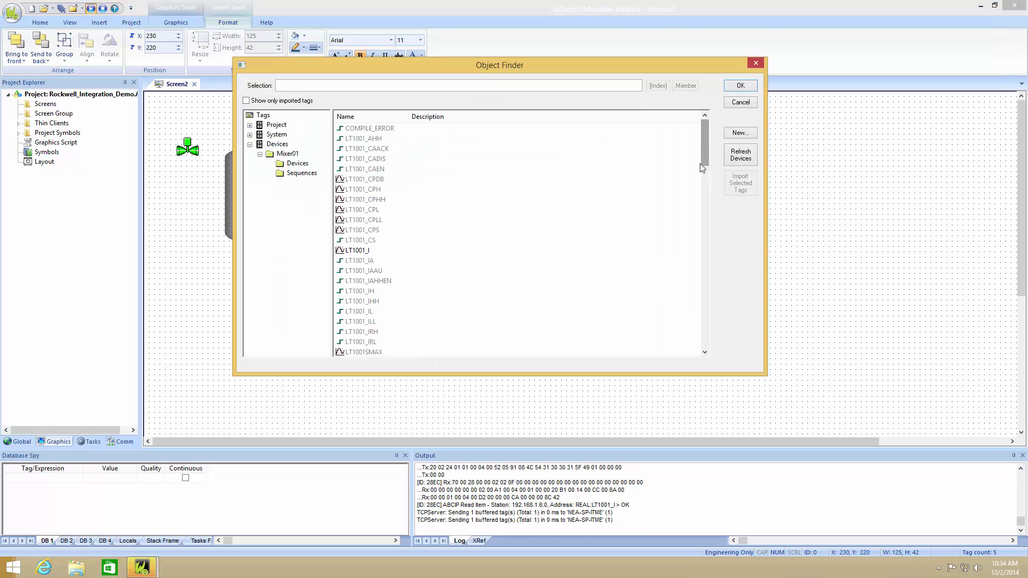
left_click(705, 193)
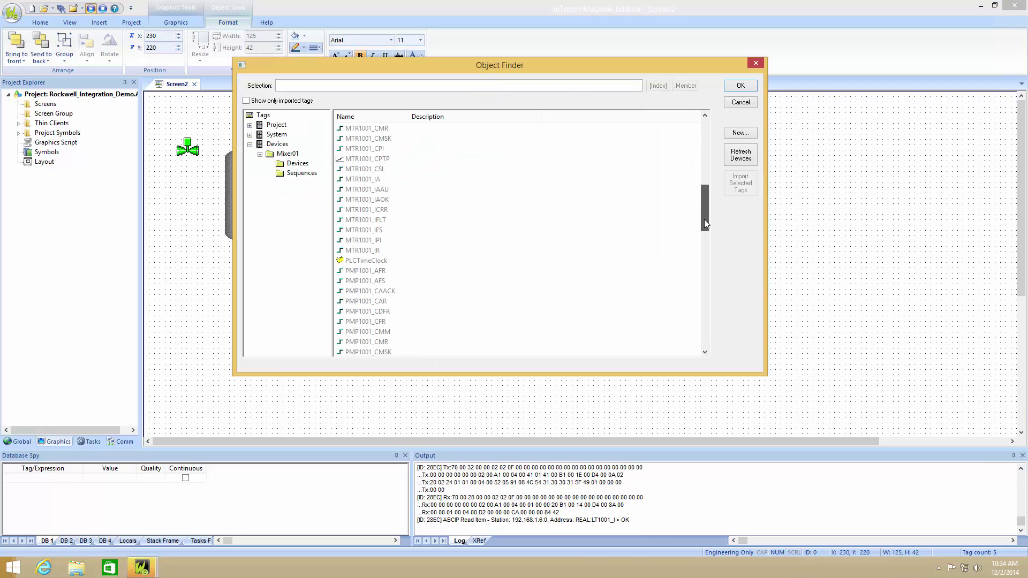
double_click(368, 252)
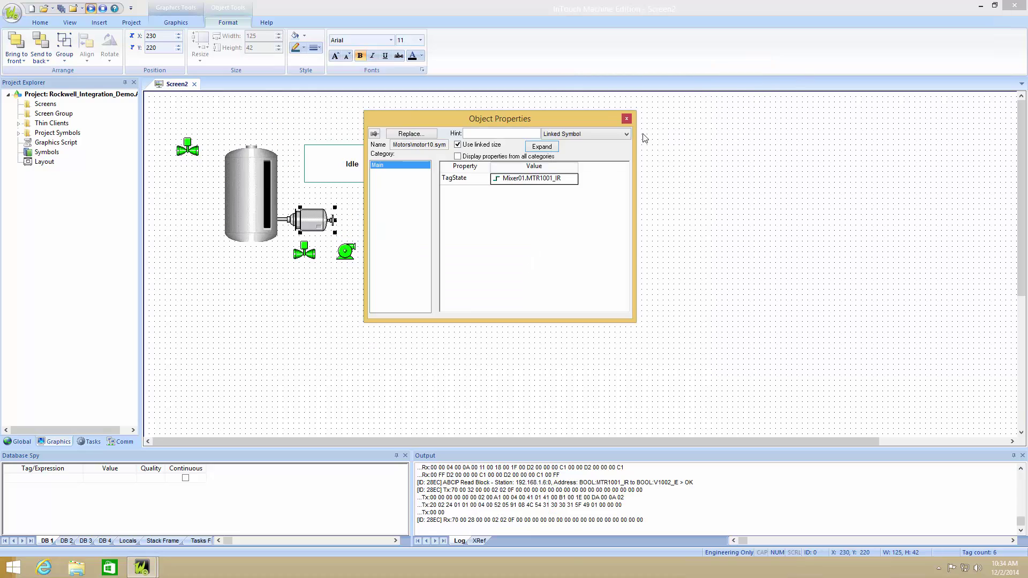
left_click(624, 119)
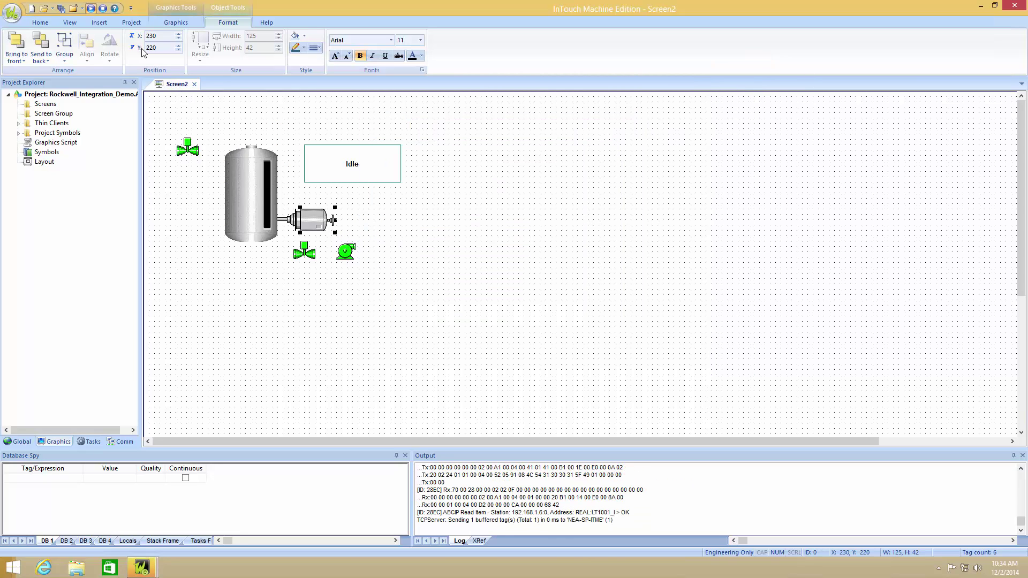
Launch runtime to show Screen2 live, the tank level and the Drain message.
left_click(92, 9)
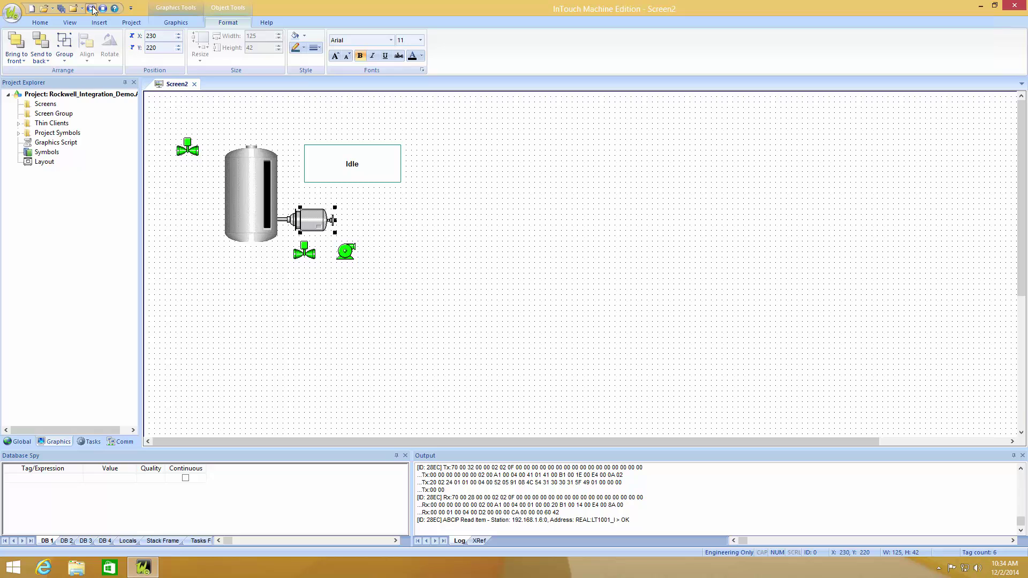
left_click(92, 8)
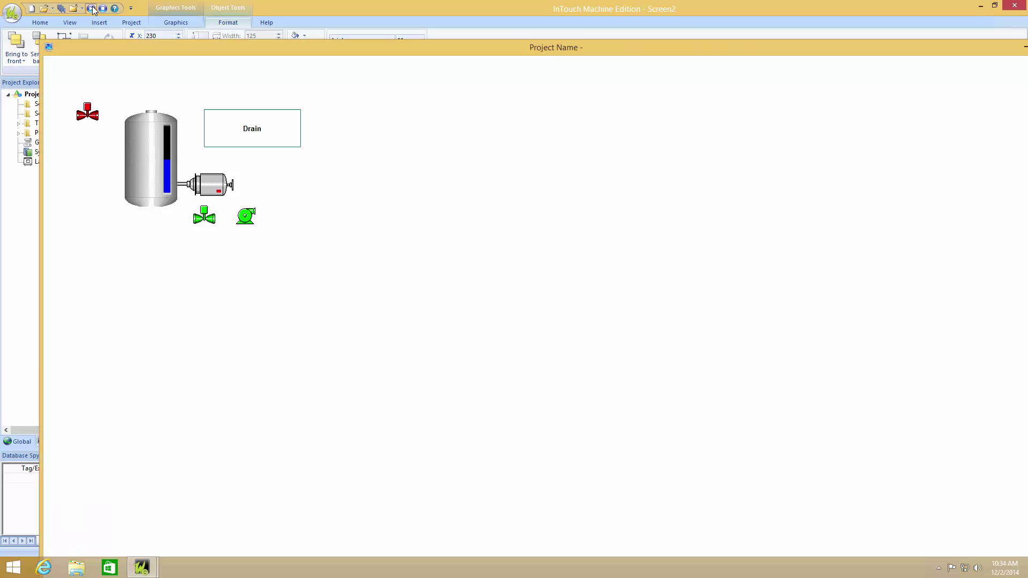